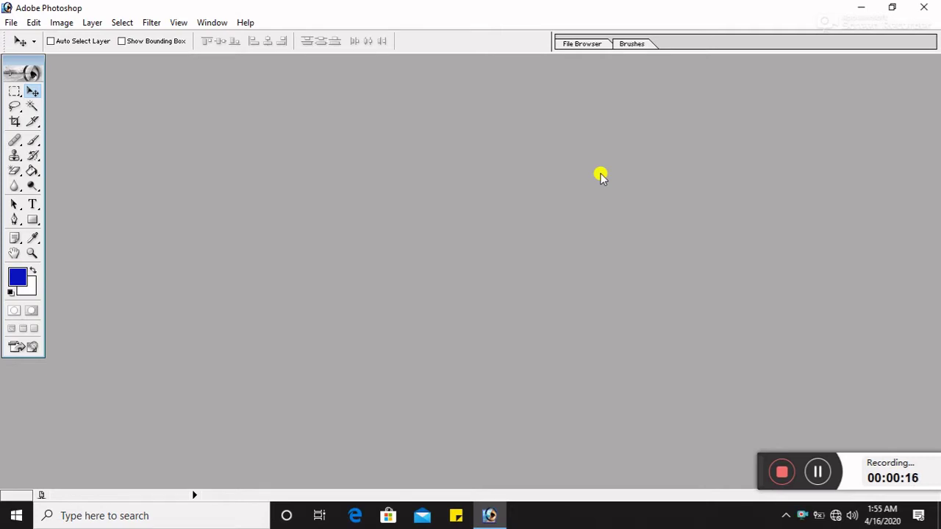
Step: Look through the new pic folder in File > Open, then cancel without opening anything
click(12, 24)
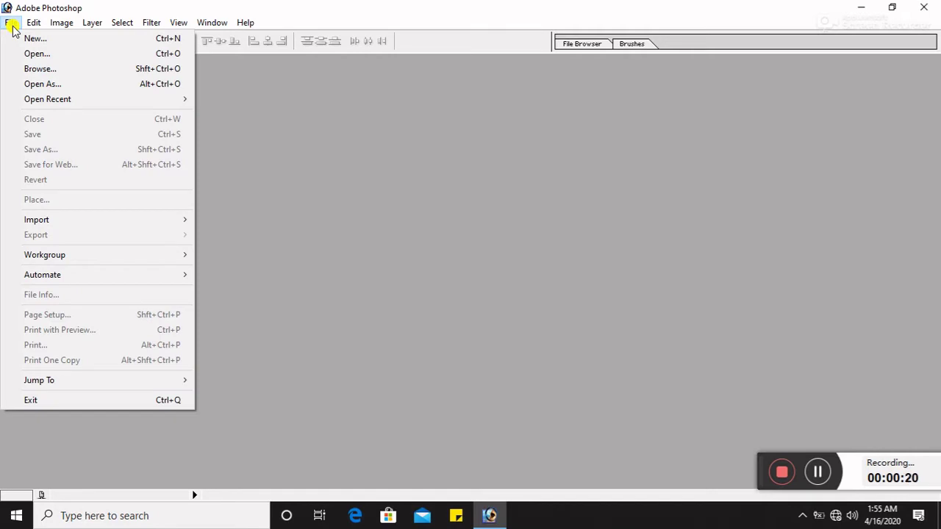
click(43, 56)
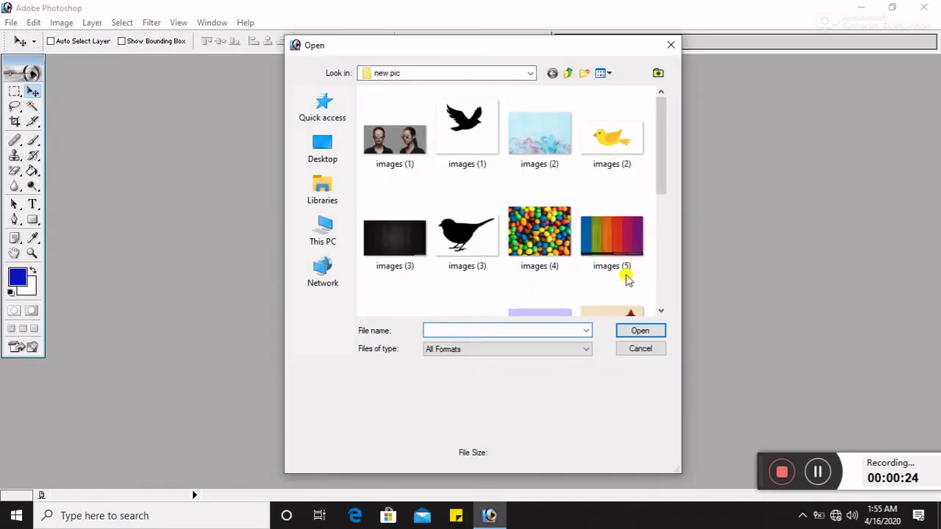
click(641, 350)
click(10, 23)
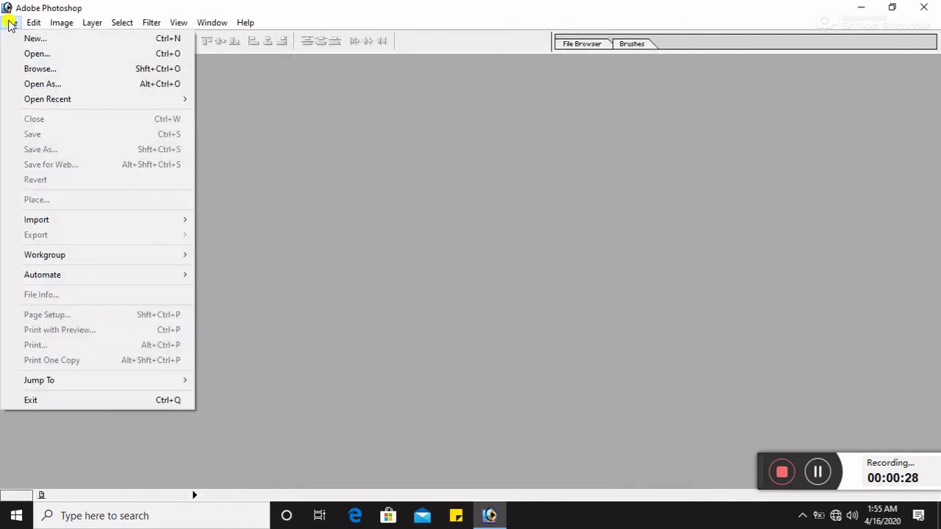
Step: Create a new document, Untitled-1, with default settings and centre its window
click(35, 38)
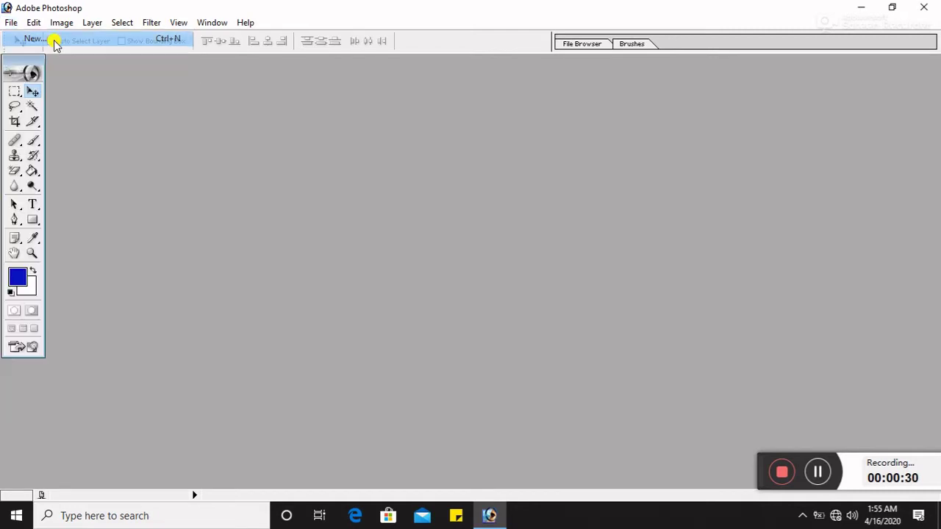
click(580, 173)
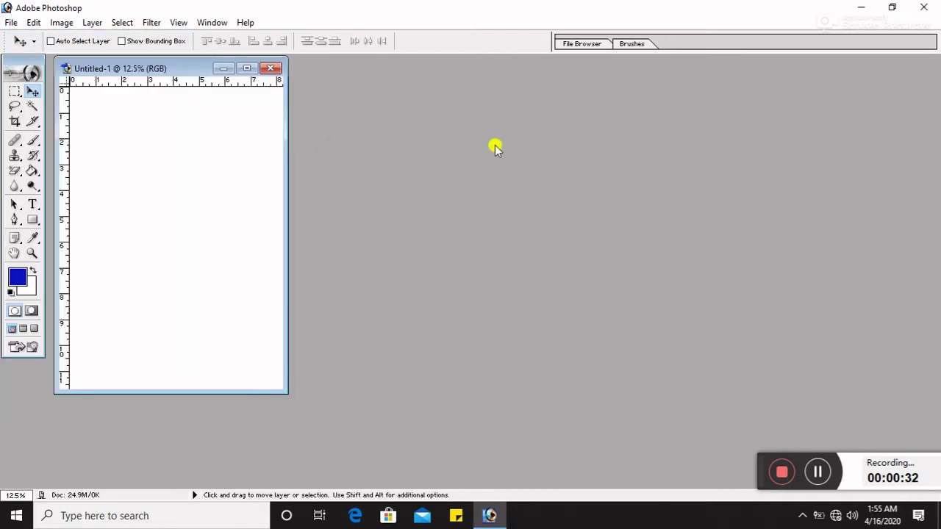
drag(194, 72, 388, 99)
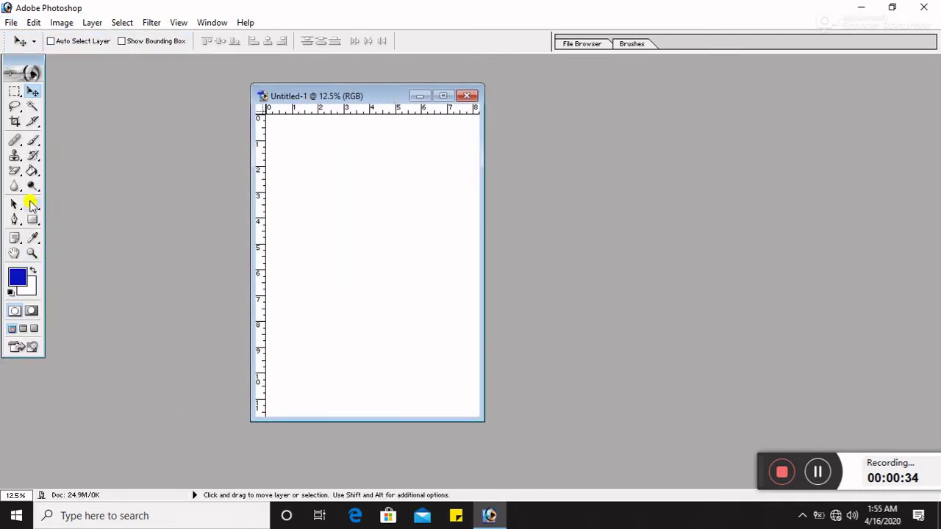
Step: Fill the white canvas with blue 0A16BE using the Paint Bucket
click(22, 276)
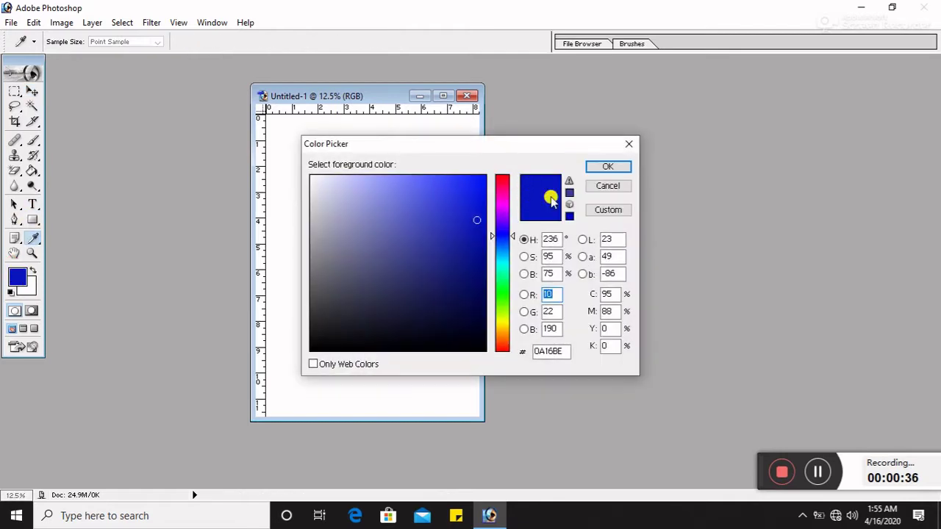
click(618, 166)
click(33, 171)
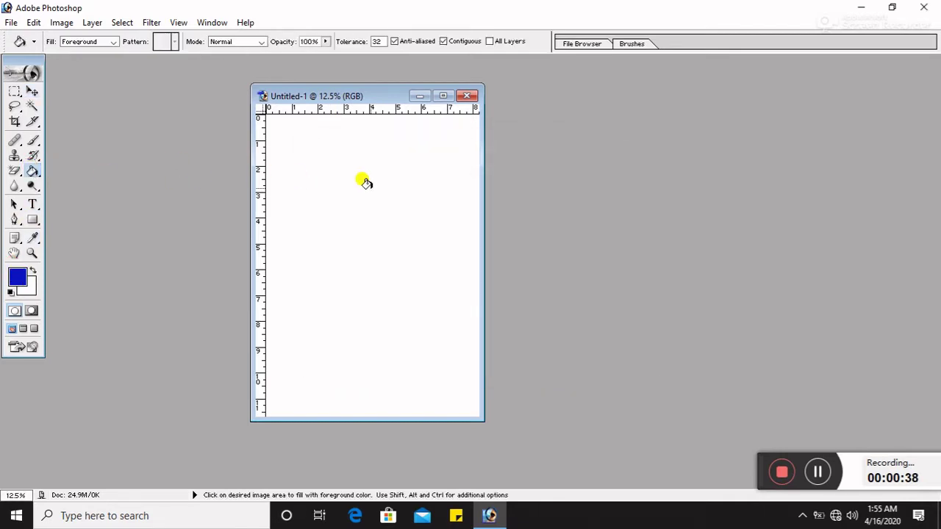
click(364, 183)
Step: Rotate the canvas 90° clockwise to landscape and maximise it to fill the workspace
click(61, 22)
mouse_move(96, 159)
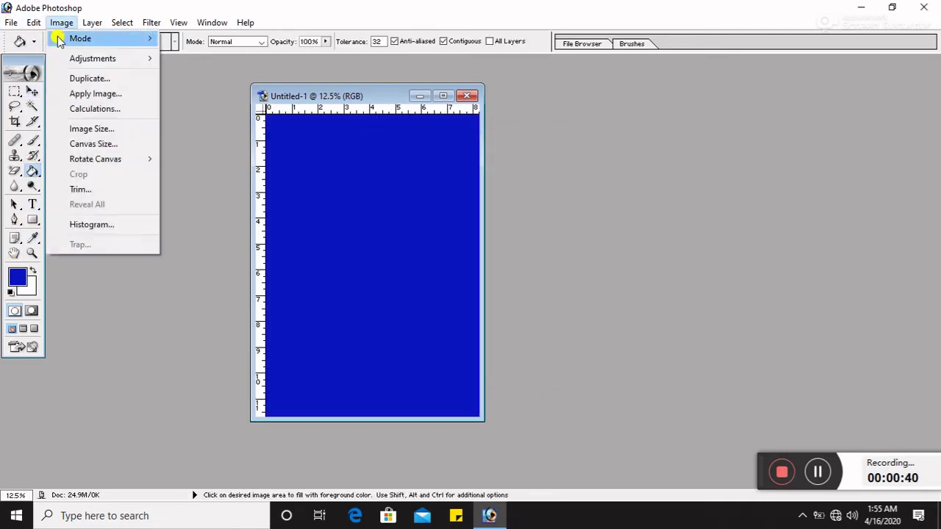
click(195, 174)
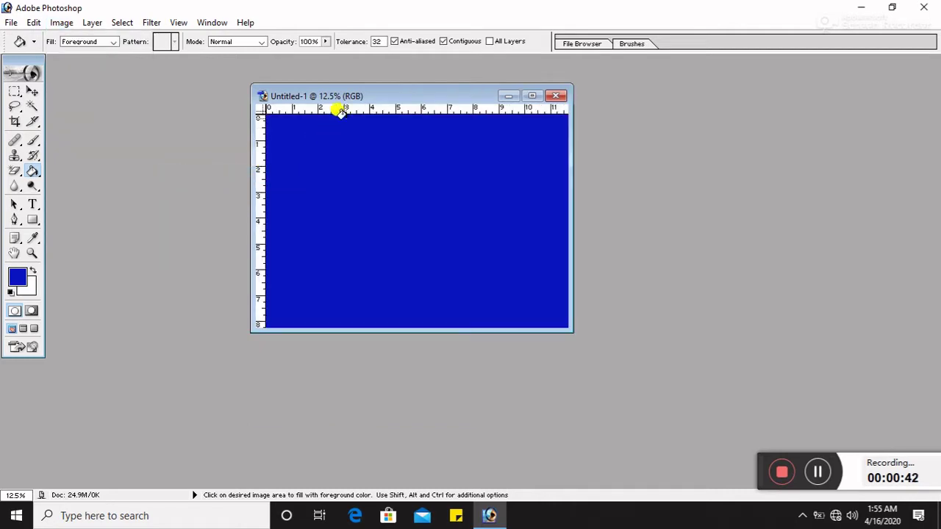
click(533, 96)
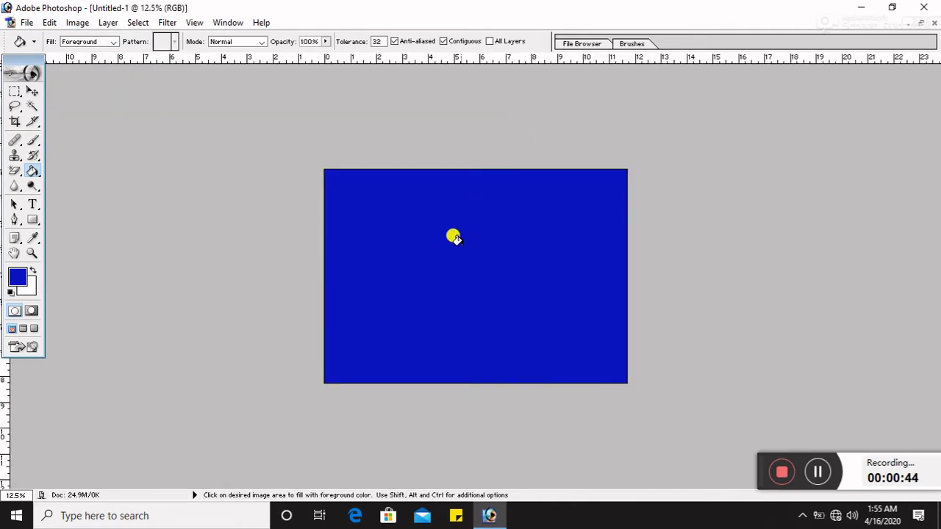
key(ctrl+minus)
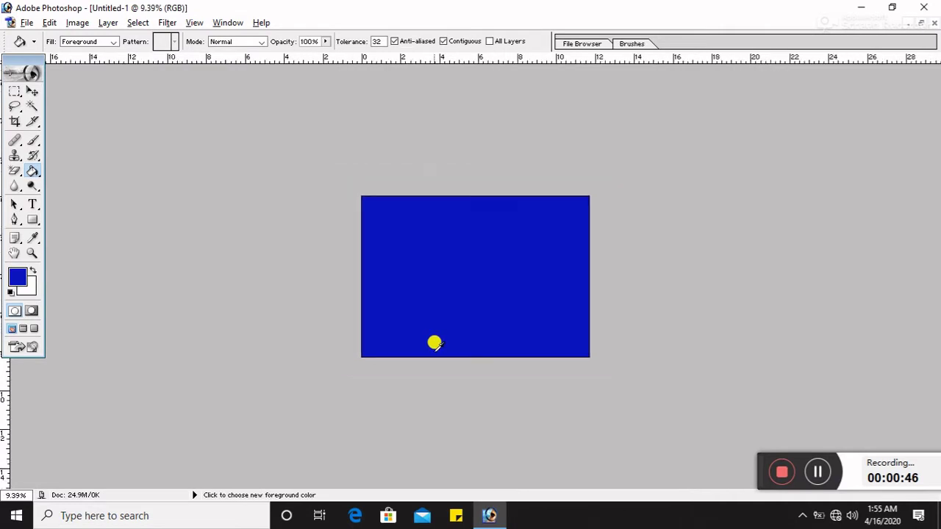
key(ctrl+plus)
key(ctrl+plus)
key(ctrl+0)
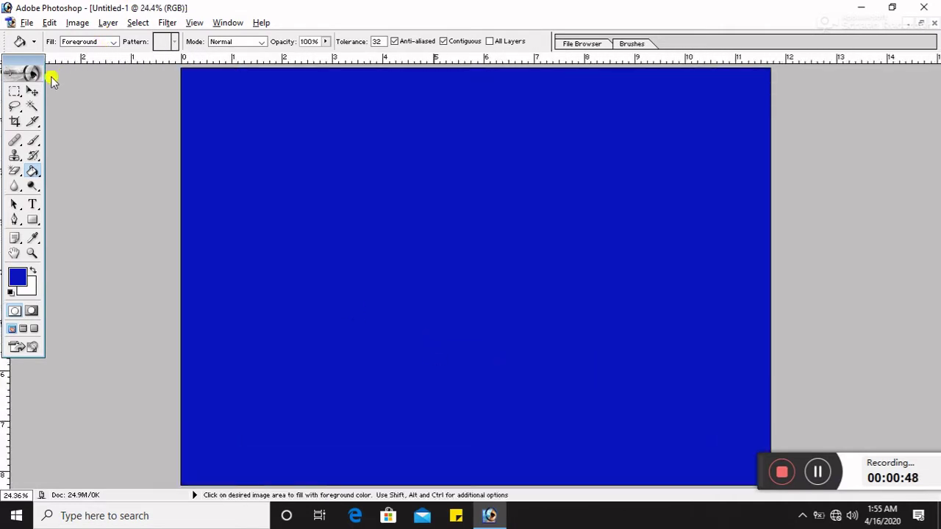
click(32, 91)
click(26, 22)
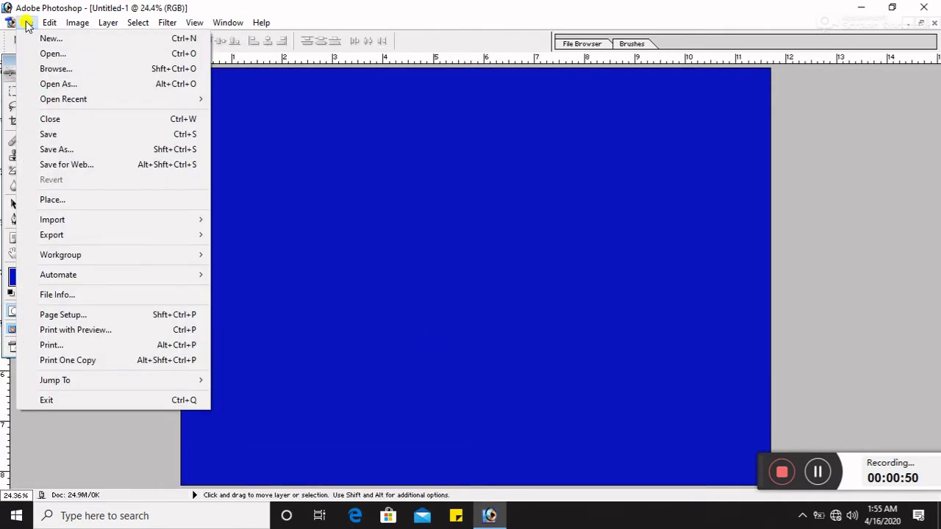
Step: Open images (4), images (5) and images (11) together from the new pic folder
click(53, 54)
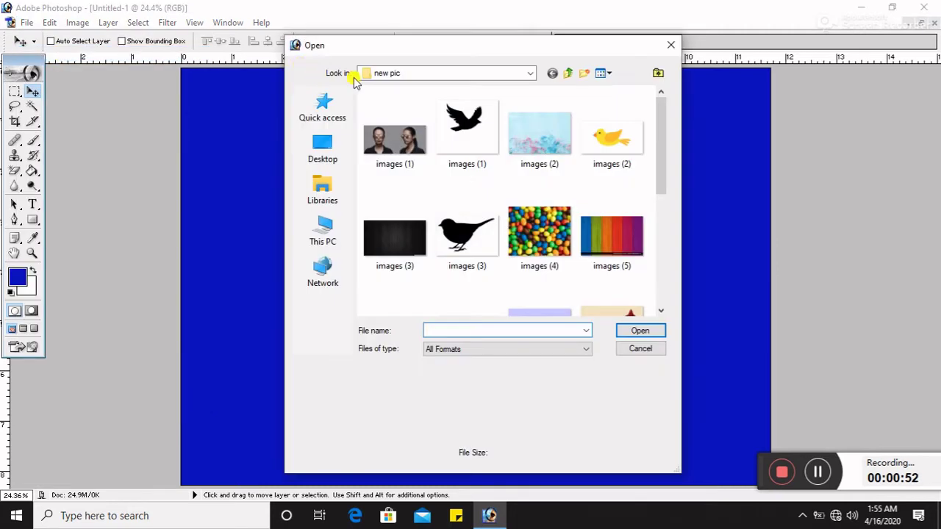
click(544, 232)
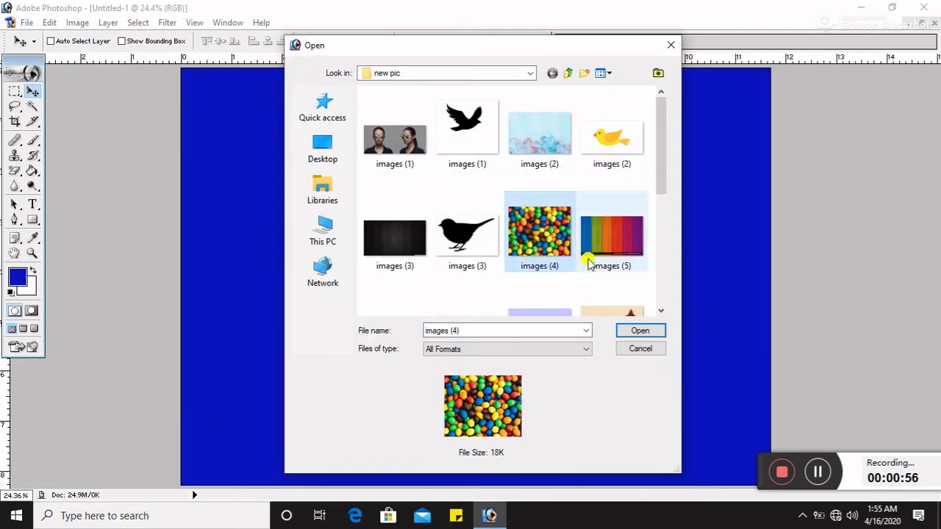
ctrl+click(604, 241)
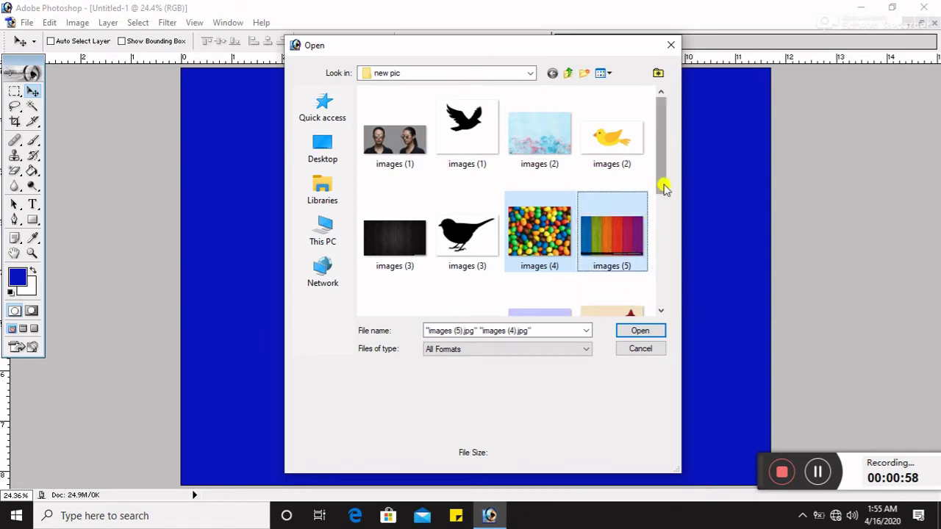
drag(663, 188, 662, 273)
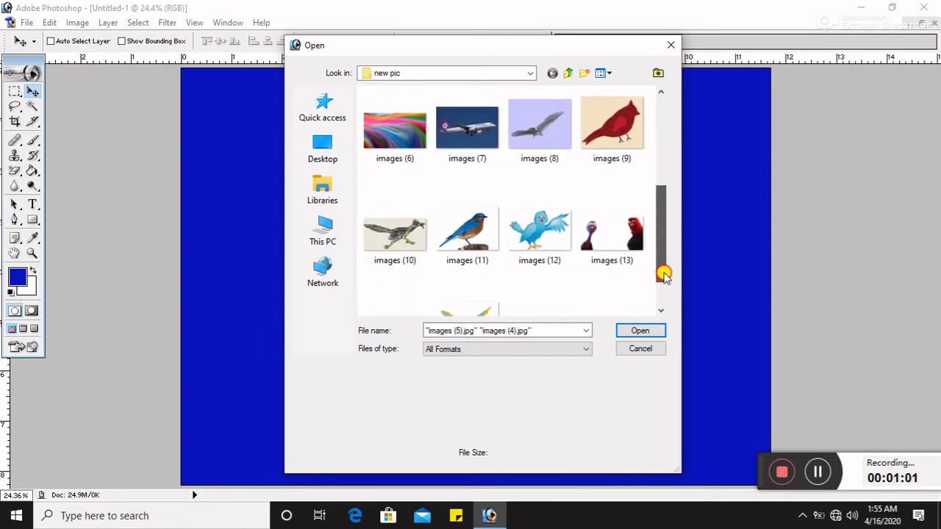
ctrl+click(484, 245)
click(640, 331)
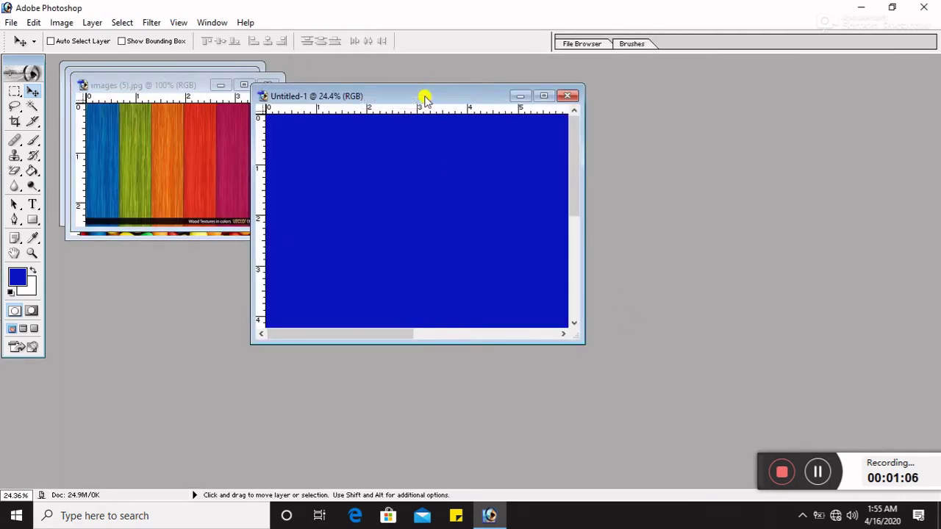
Step: Drag the wood-stripe, candy and bluebird photos into Untitled-1 as Layers 1, 2 and 3
drag(424, 96, 582, 114)
click(157, 107)
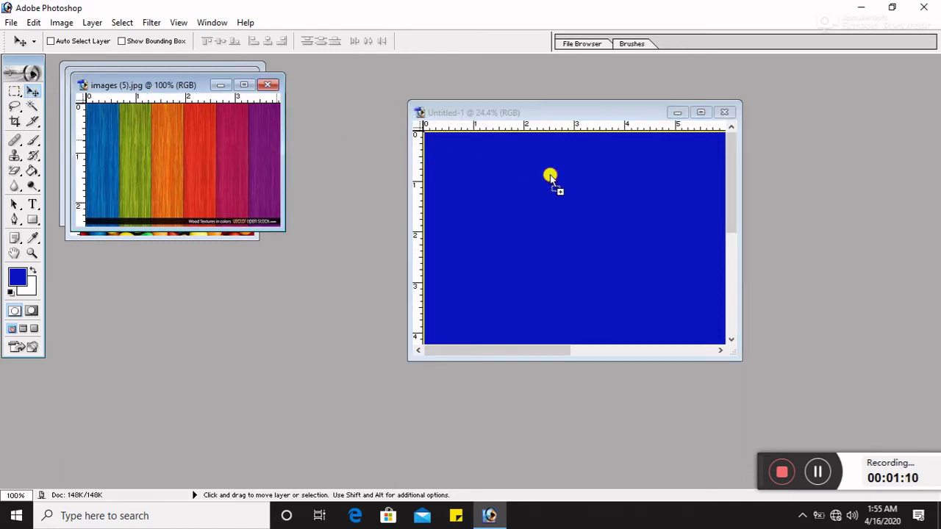
mouse_move(147, 123)
mouse_down()
mouse_move(550, 180)
mouse_move(605, 176)
mouse_up()
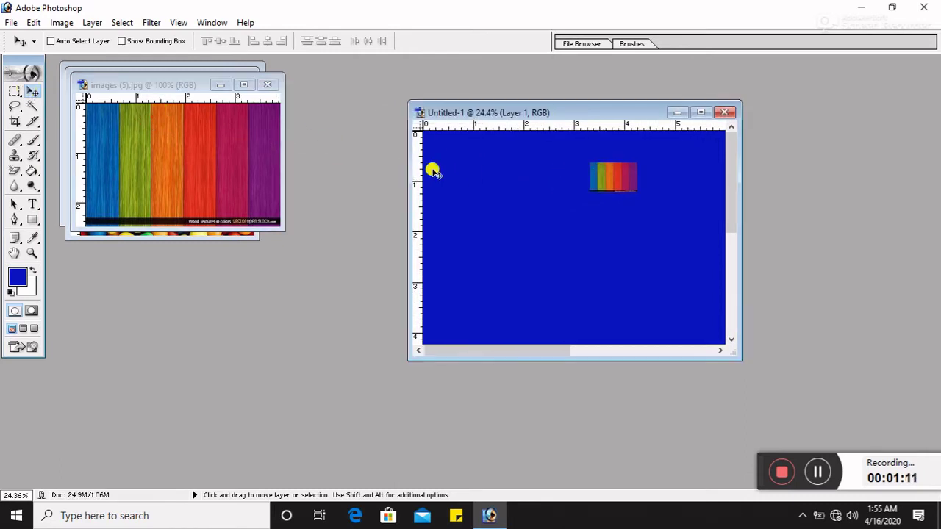
click(220, 86)
click(171, 115)
drag(171, 116, 509, 184)
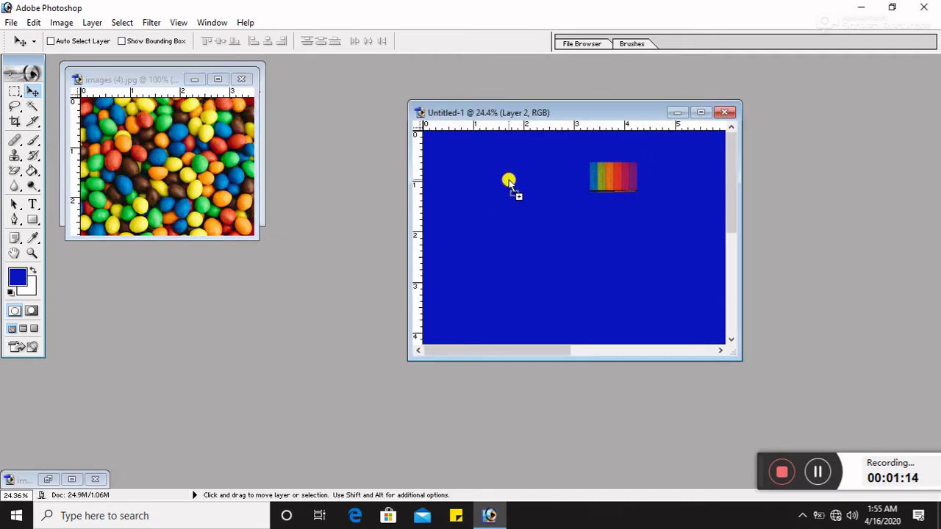
click(194, 79)
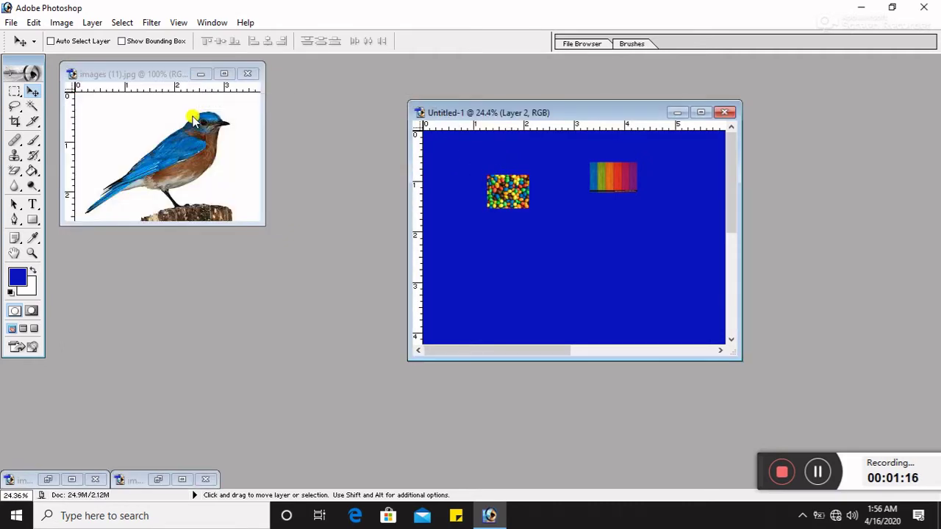
click(193, 117)
drag(443, 196, 443, 197)
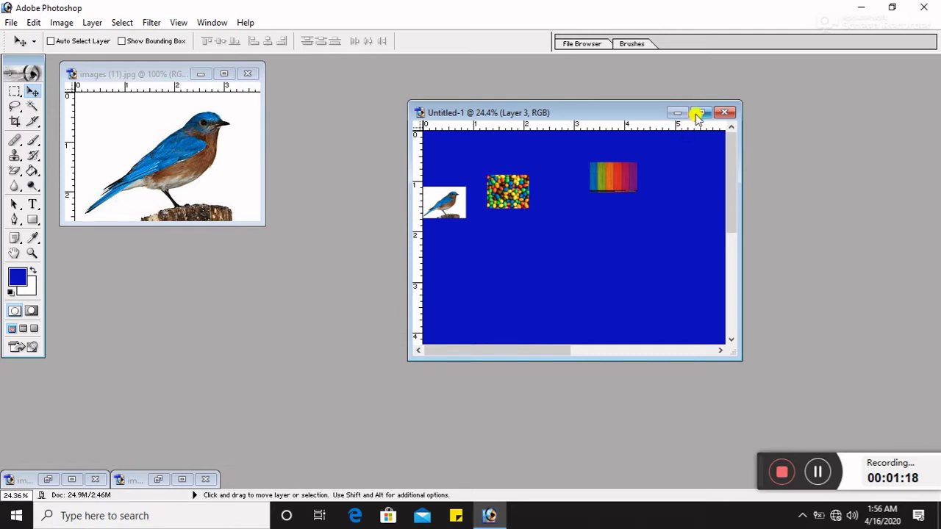
click(700, 112)
Step: Reposition the wood-stripe, candy and bluebird photos toward the centre of the blue canvas
right_click(361, 114)
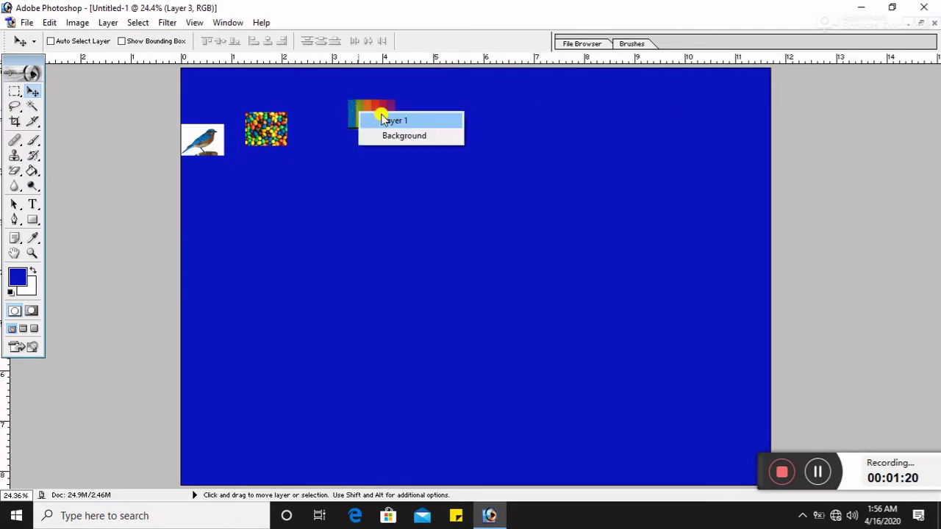
click(380, 119)
drag(360, 114, 594, 155)
right_click(282, 133)
click(316, 141)
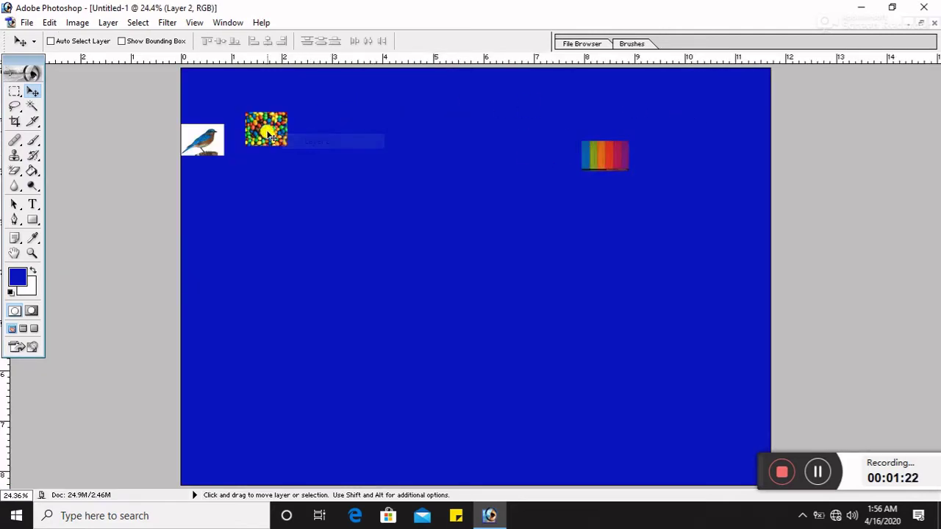
drag(300, 143, 557, 216)
right_click(214, 149)
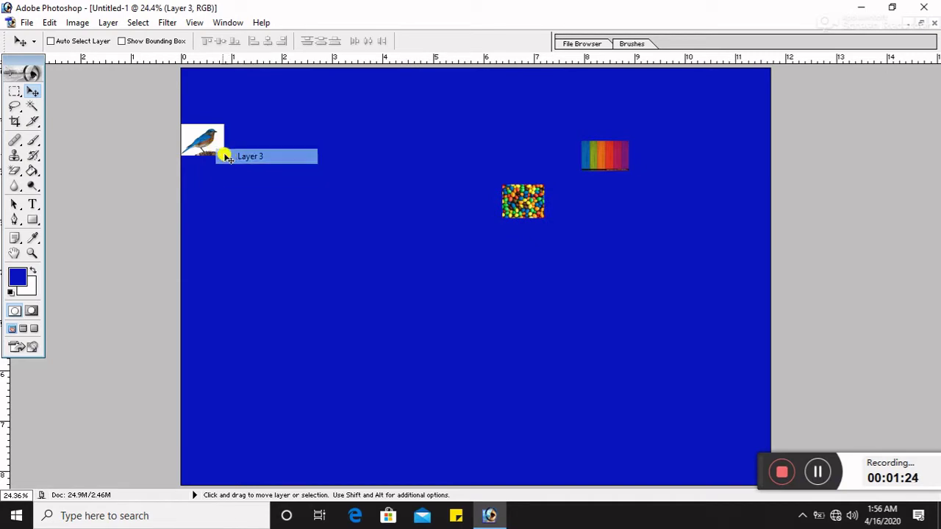
click(225, 154)
drag(225, 154, 456, 261)
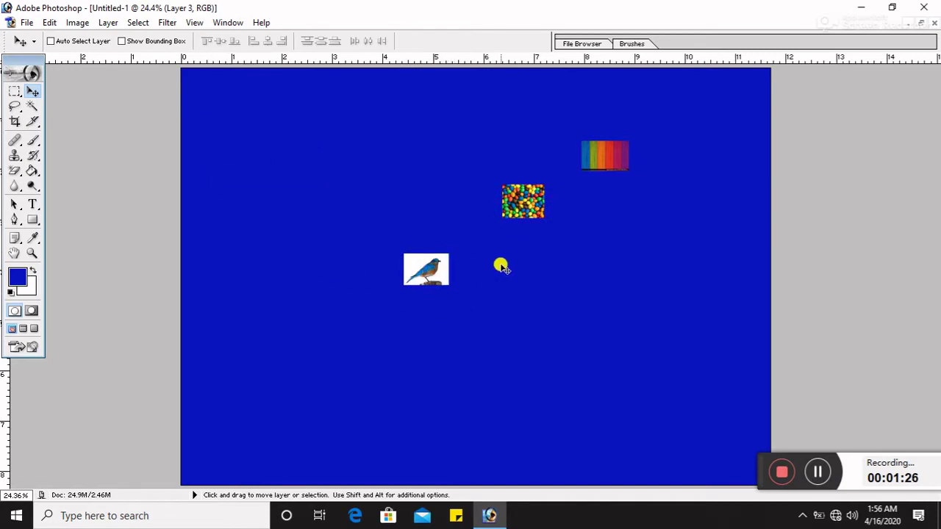
Step: Select Layer 1, the rainbow wood photo, and show the Layers palette with F7
scroll(500, 268, down, 1)
scroll(499, 268, up, 3)
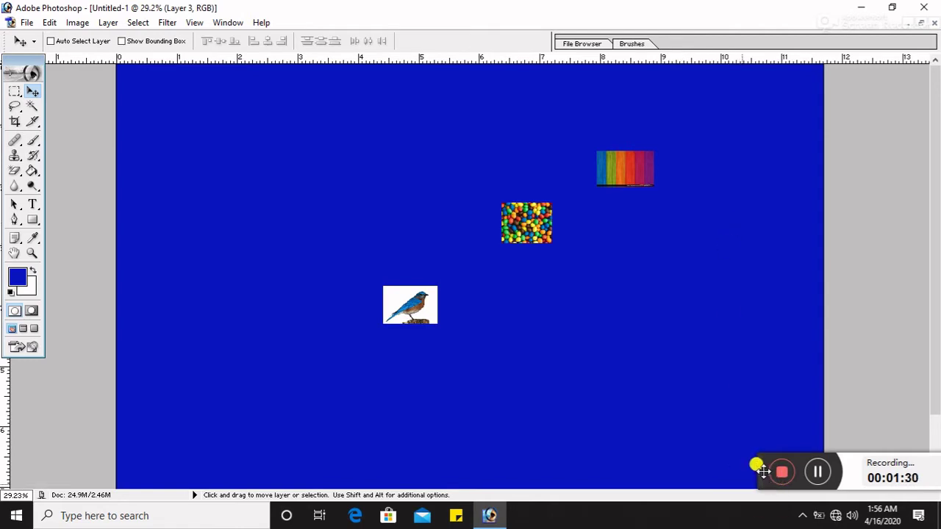
drag(763, 471, 258, 471)
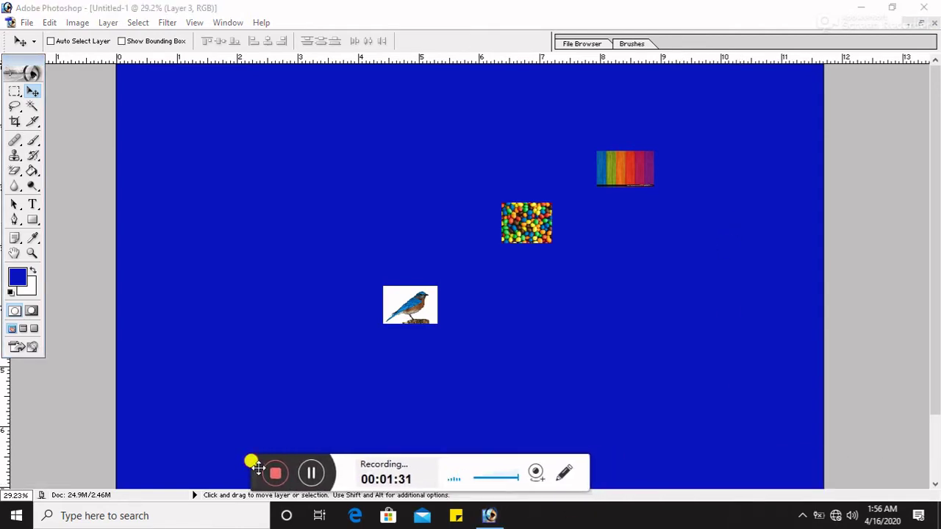
click(626, 171)
right_click(626, 172)
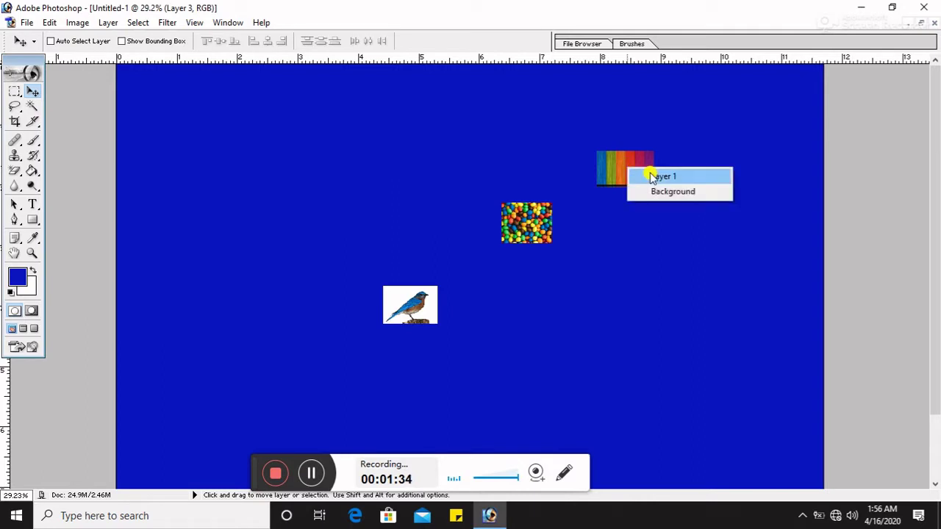
click(662, 174)
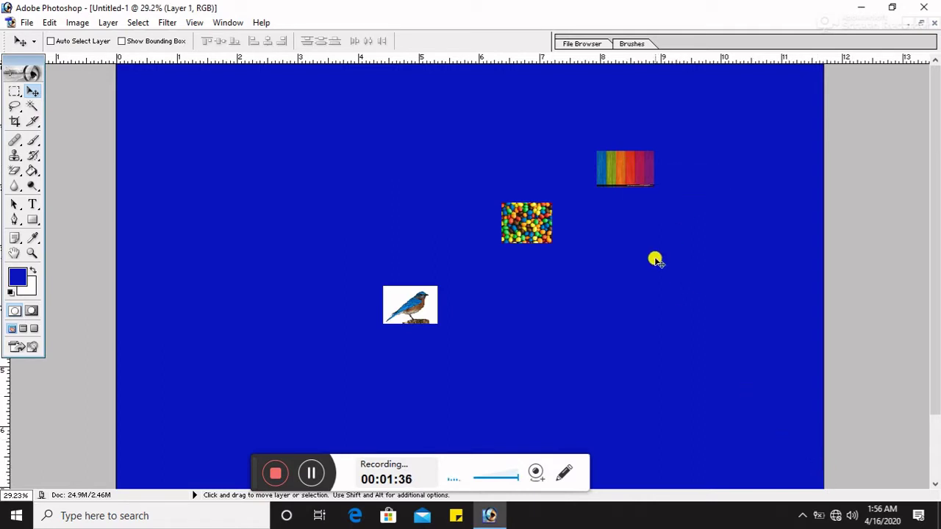
key(F7)
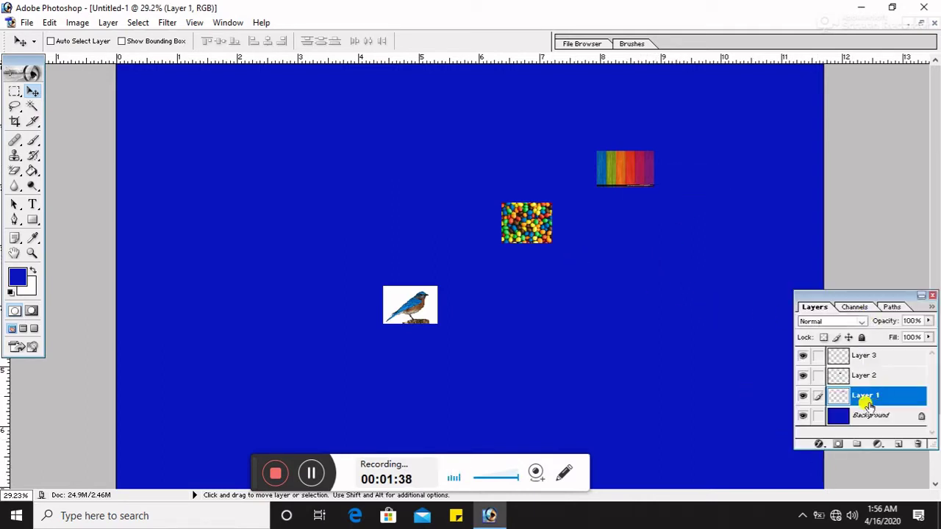
Step: Add a thick yellow-green CBF40C stroke to Layer 1 through Blending Options
click(818, 444)
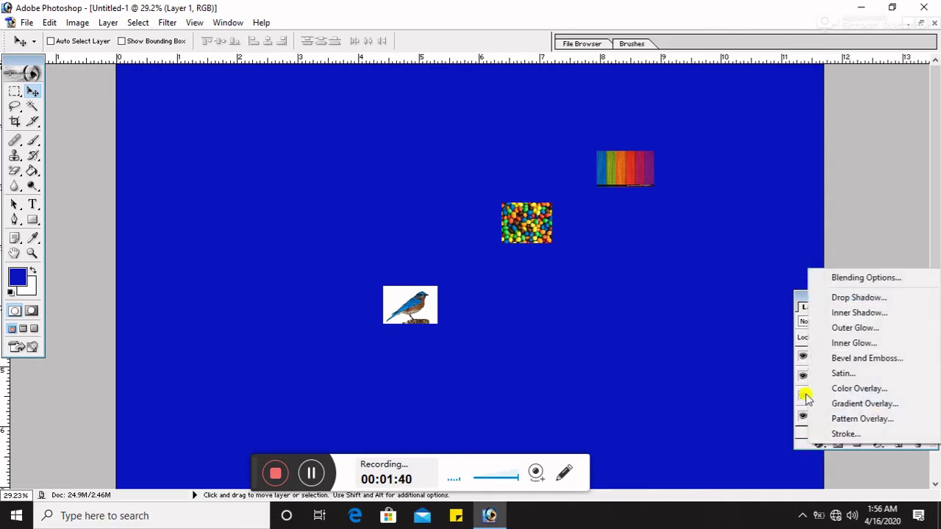
click(849, 278)
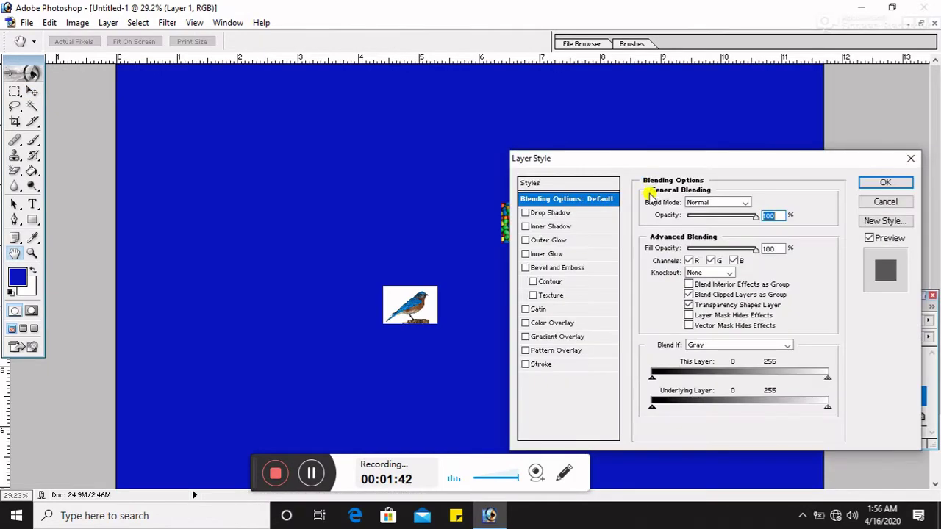
click(541, 364)
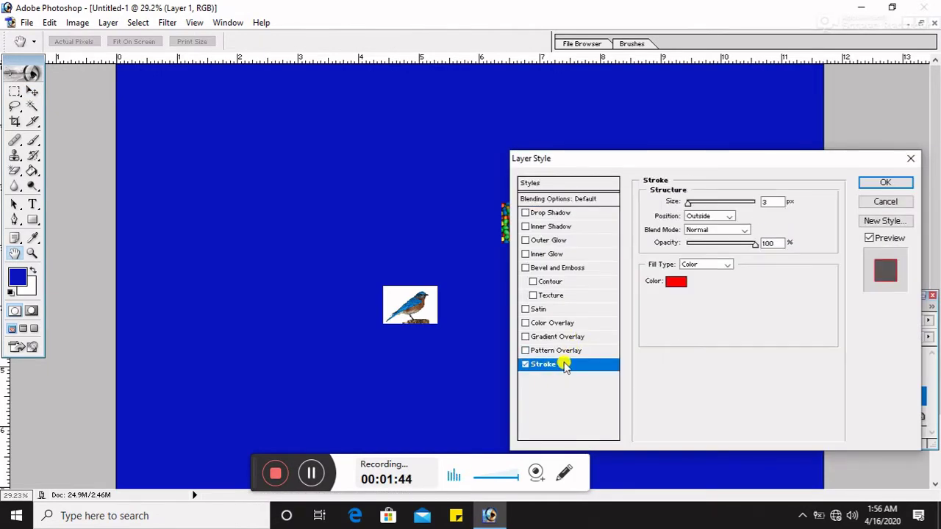
mouse_move(643, 160)
mouse_down()
mouse_move(824, 166)
mouse_move(809, 167)
mouse_up()
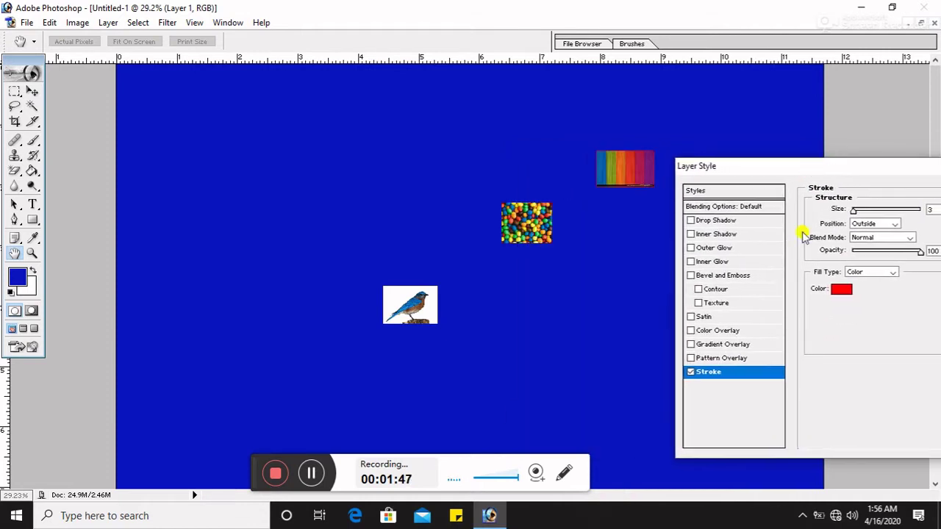
click(838, 288)
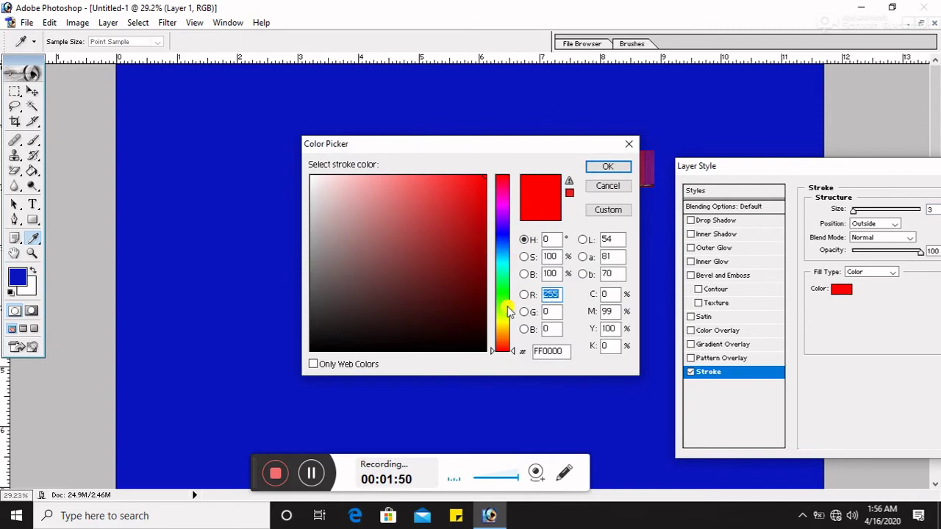
click(500, 316)
click(476, 183)
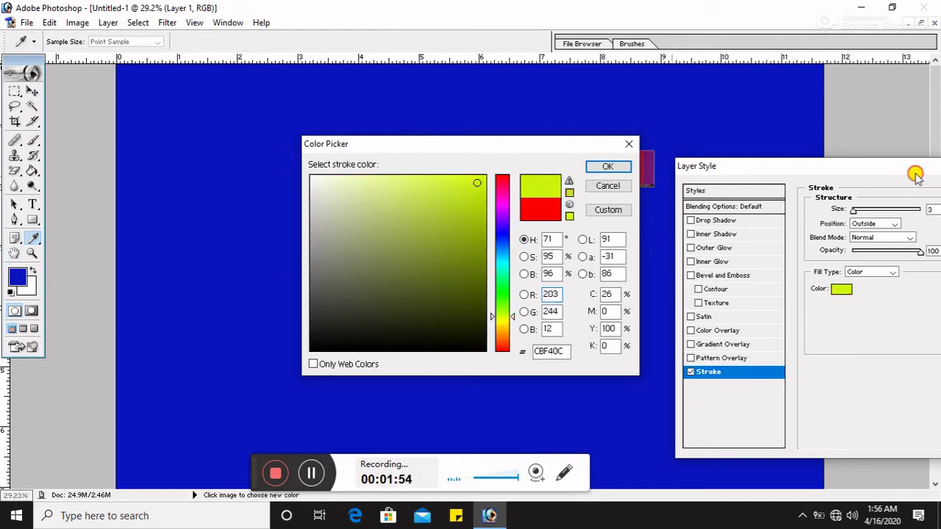
drag(915, 174, 890, 179)
click(607, 166)
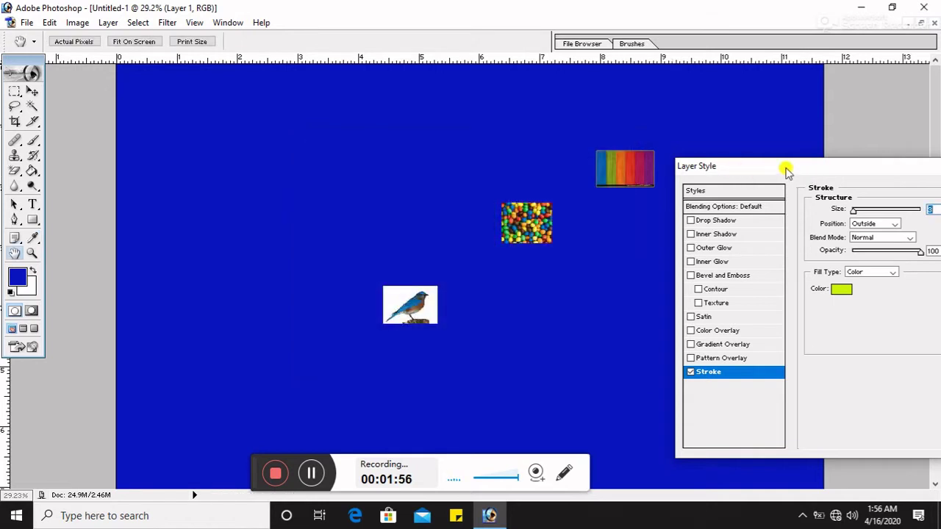
drag(784, 168, 592, 215)
drag(664, 259, 670, 257)
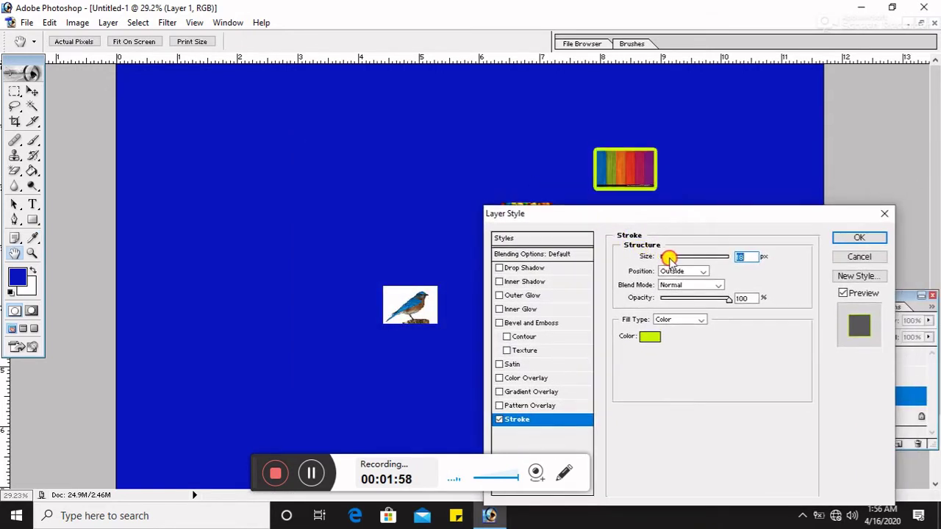
click(857, 238)
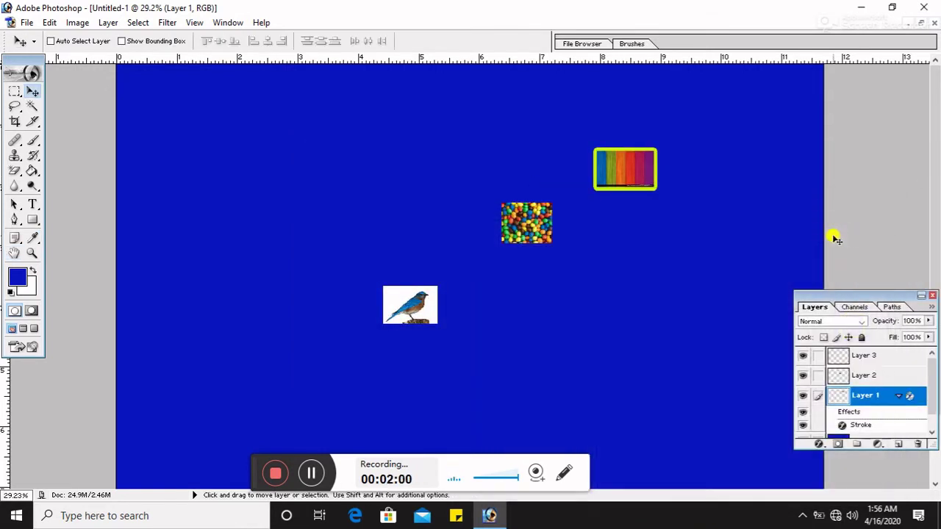
Step: Select Layer 2 and give the candy photo a 35 px near-white F6EDED stroke
right_click(512, 221)
click(529, 229)
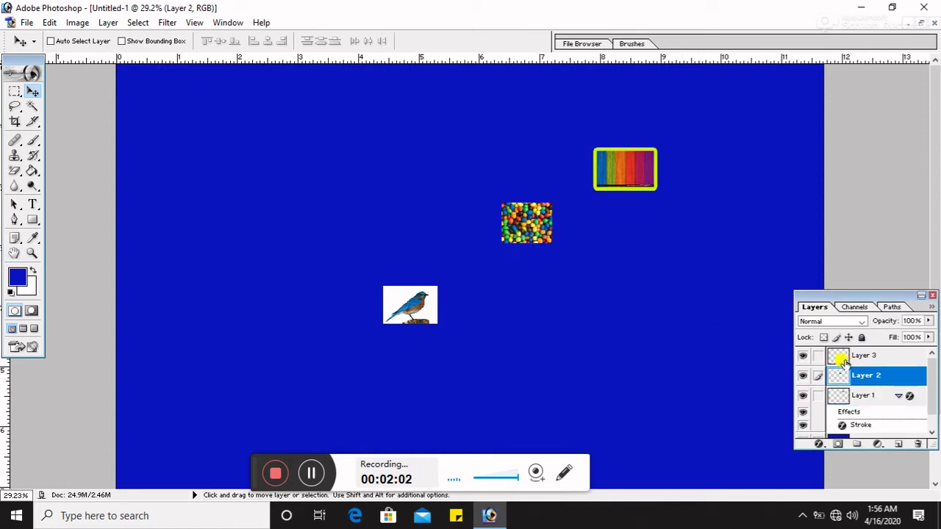
click(816, 448)
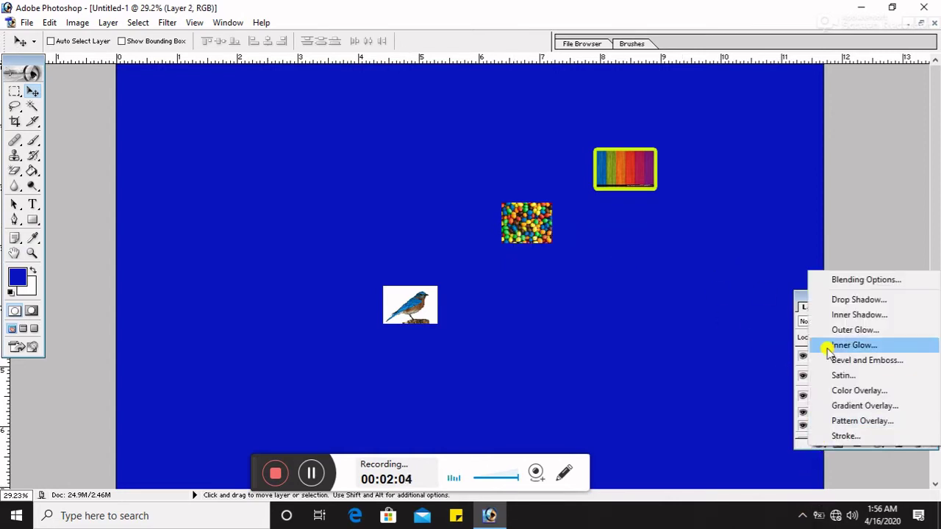
click(753, 266)
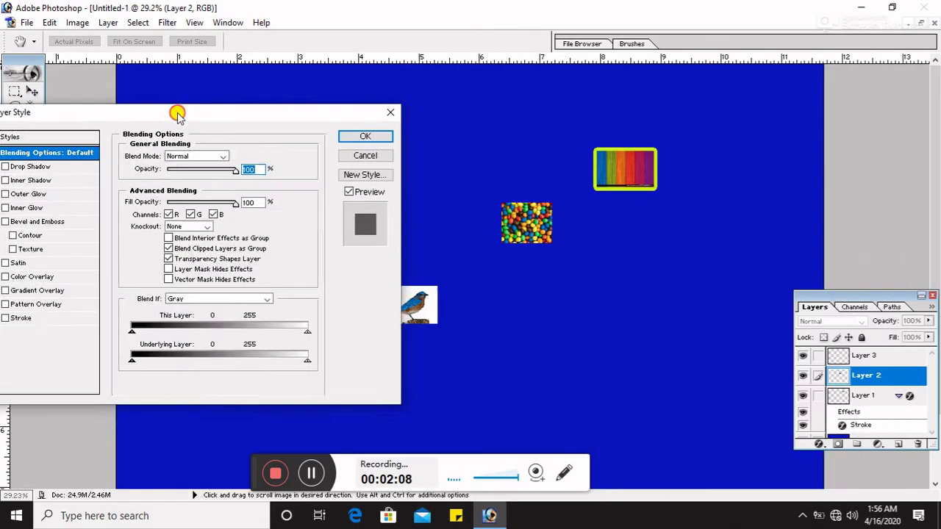
drag(668, 212, 223, 83)
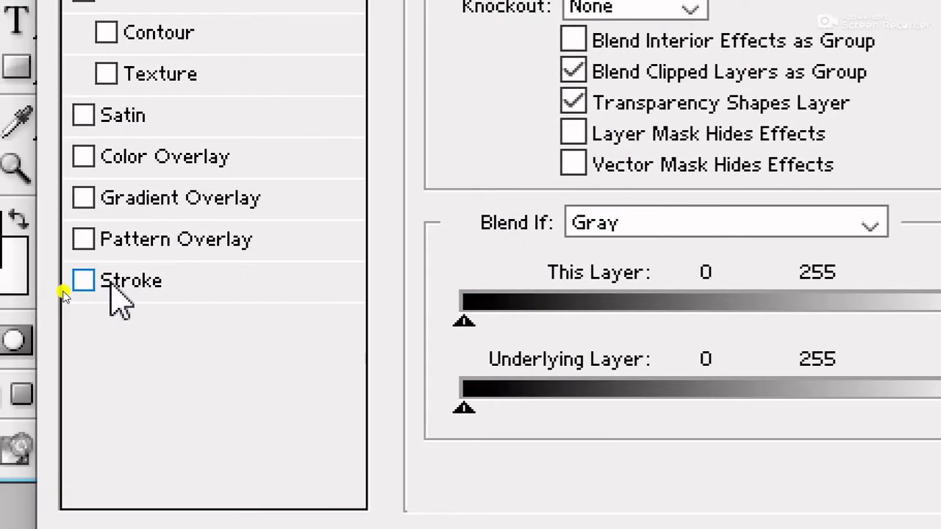
click(58, 291)
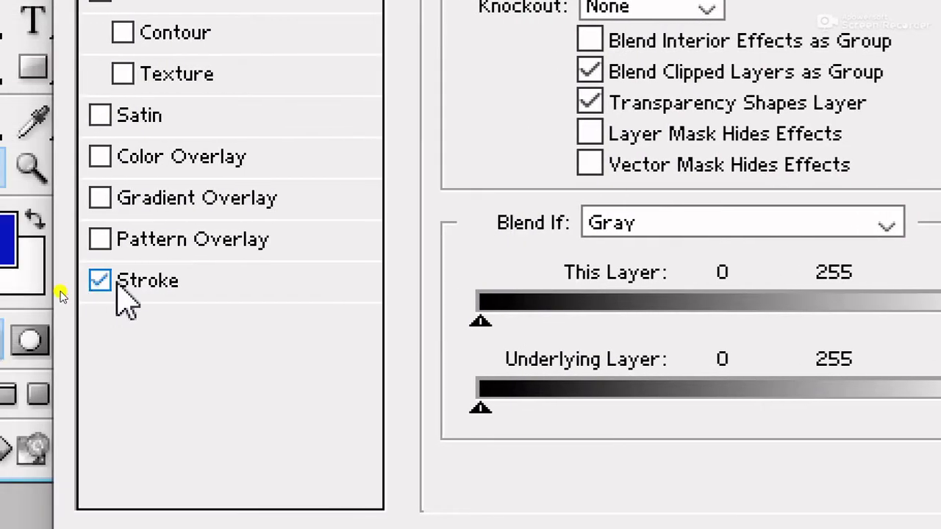
click(122, 290)
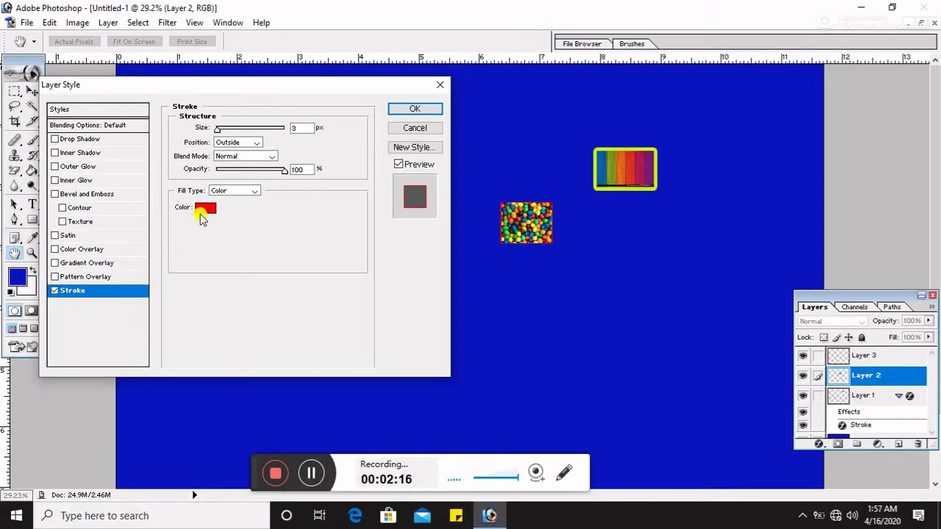
click(206, 208)
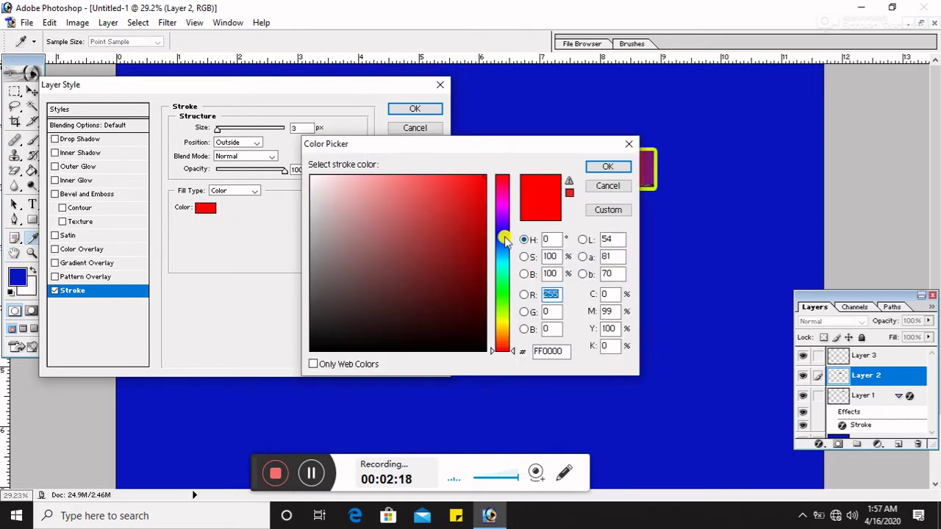
click(318, 183)
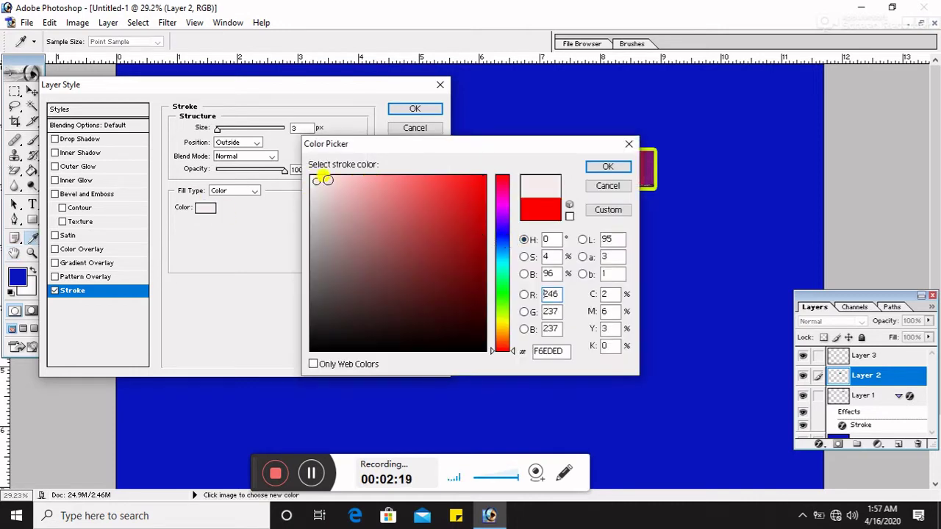
click(607, 168)
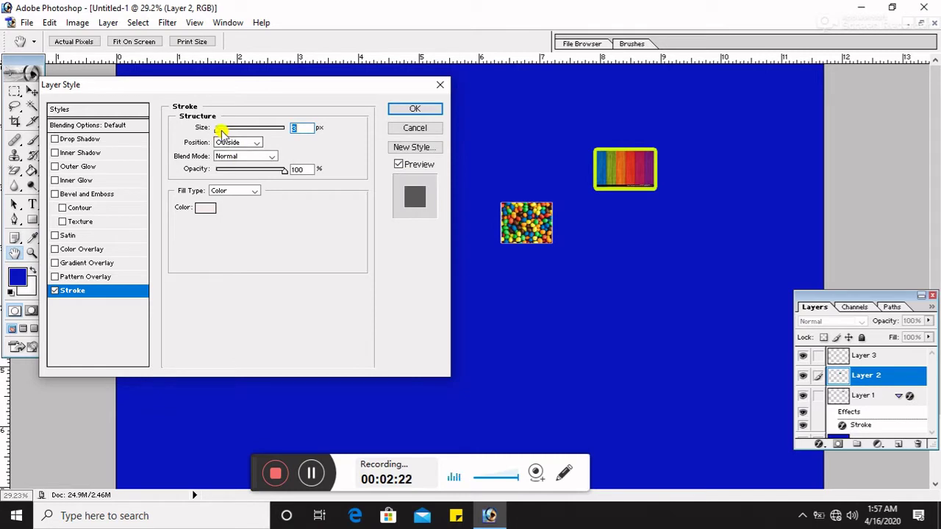
drag(221, 130, 224, 130)
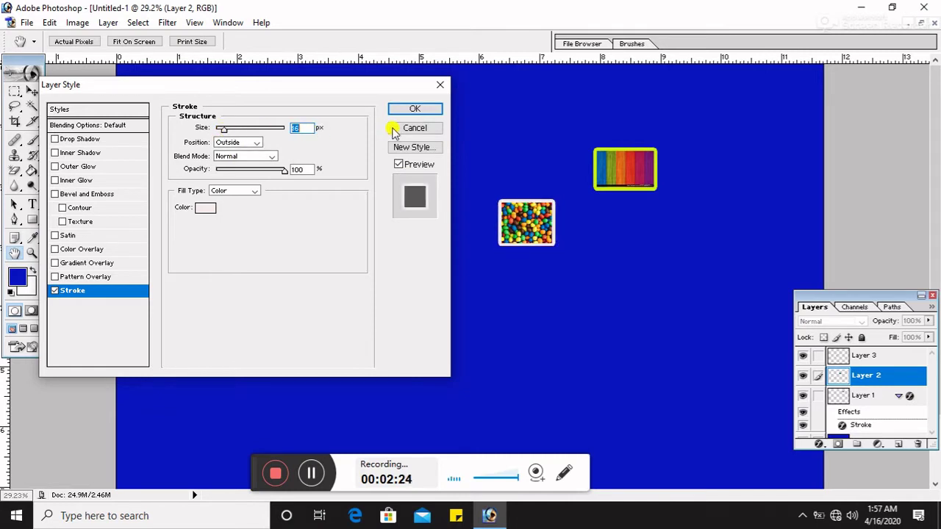
click(415, 109)
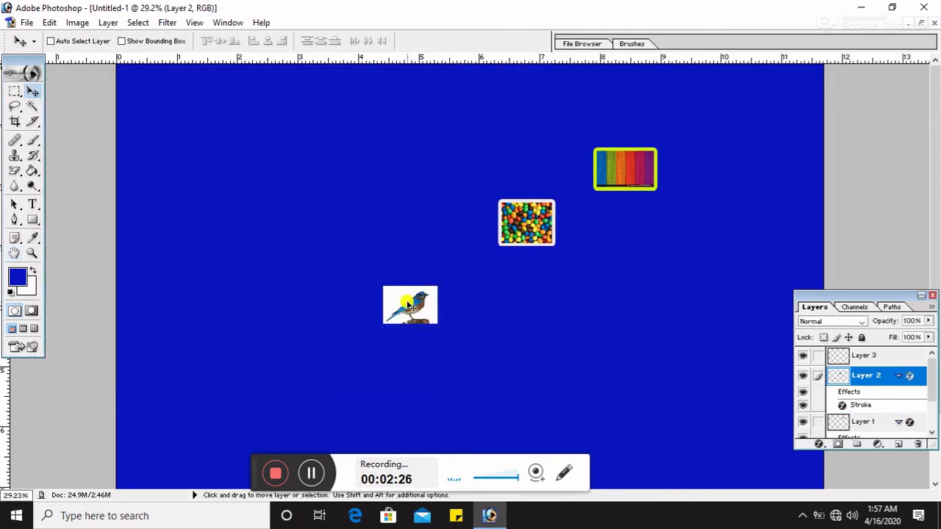
Step: Select Layer 3 and give the bluebird photo a 46 px black stroke
right_click(439, 308)
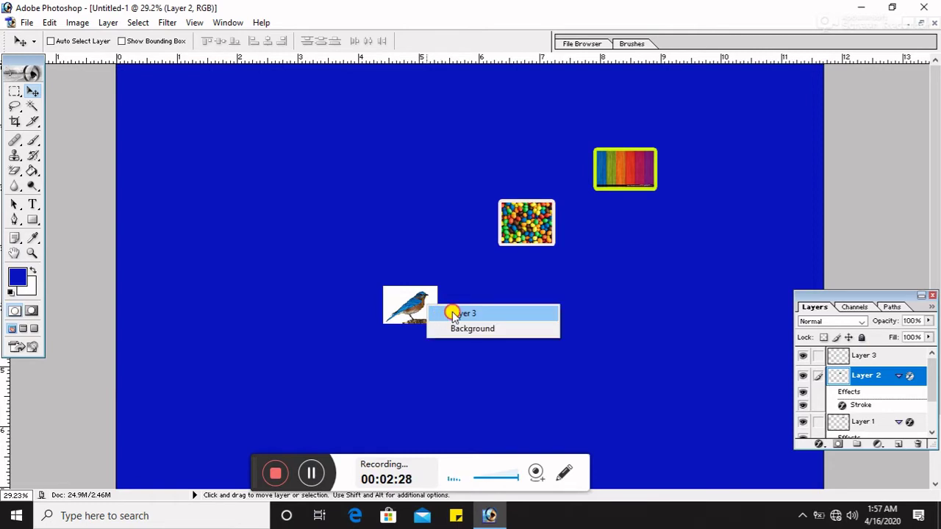
click(454, 314)
click(819, 444)
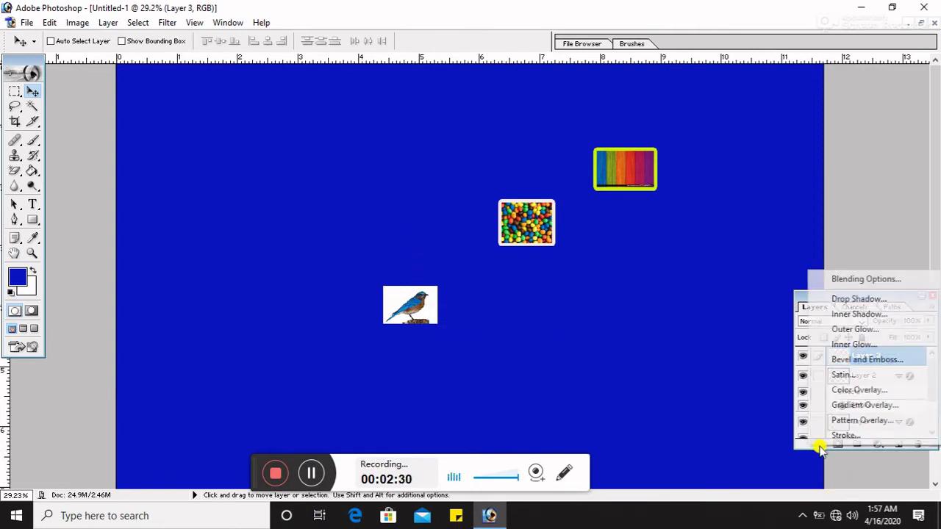
click(842, 280)
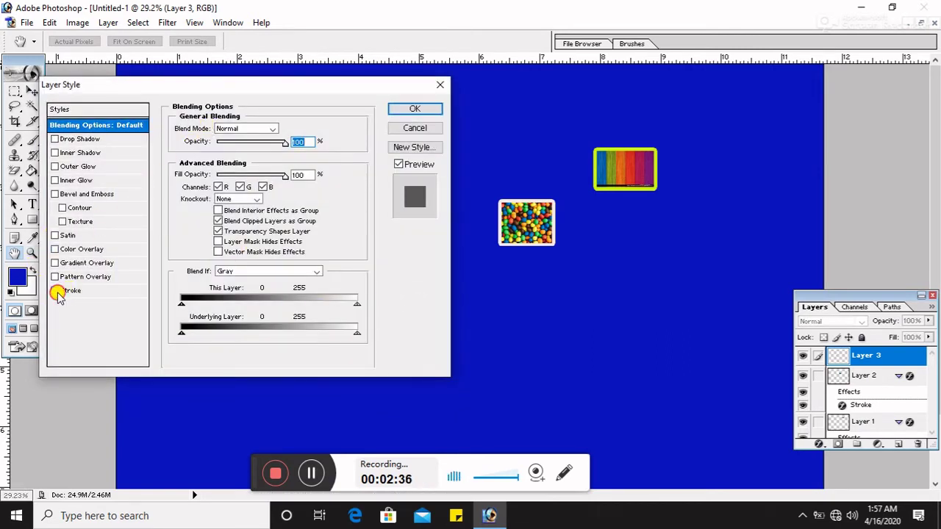
click(87, 293)
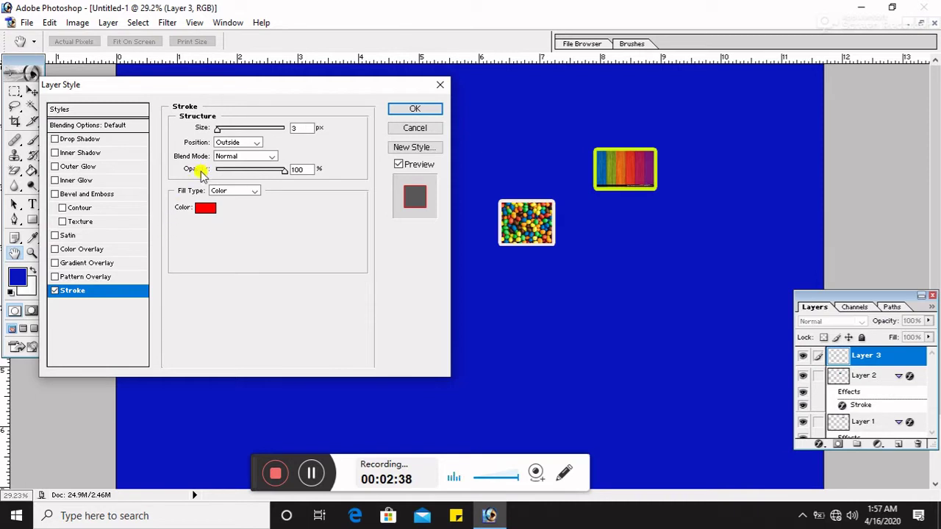
click(205, 207)
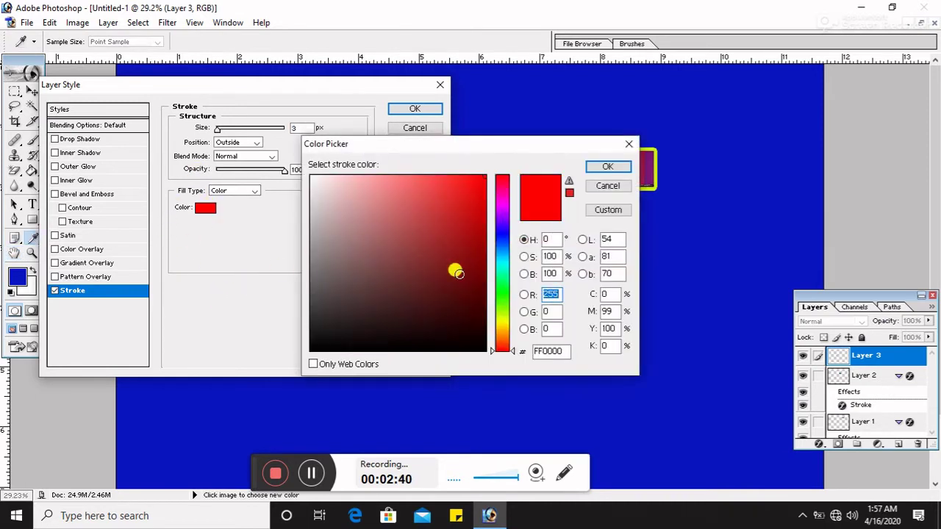
click(334, 330)
click(607, 167)
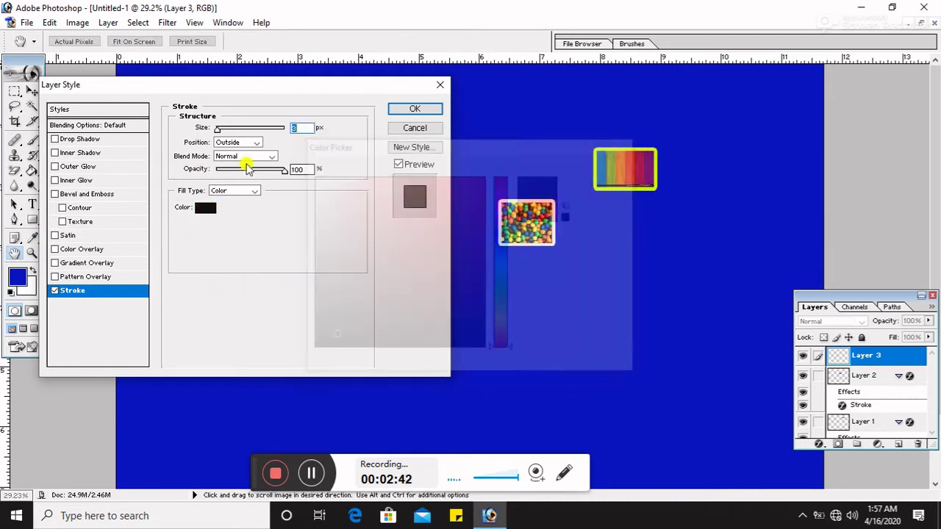
drag(241, 88, 230, 359)
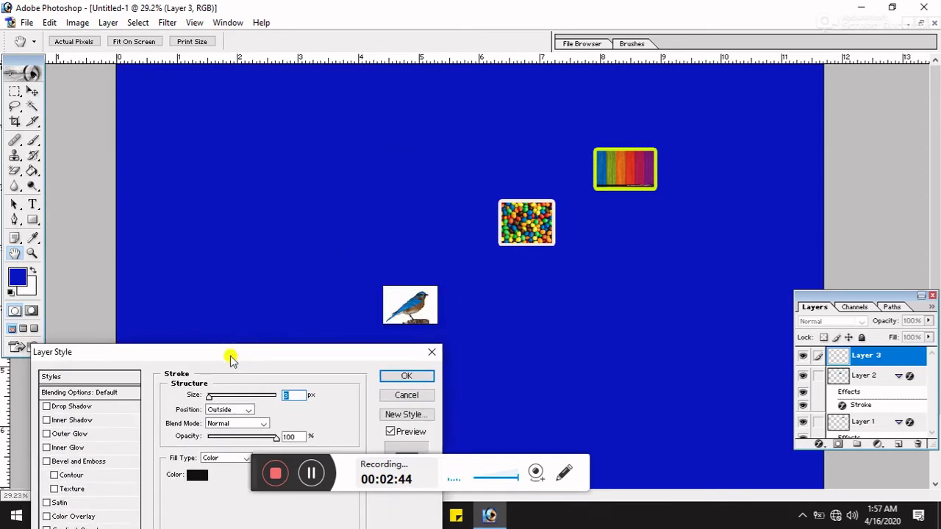
drag(212, 397, 224, 398)
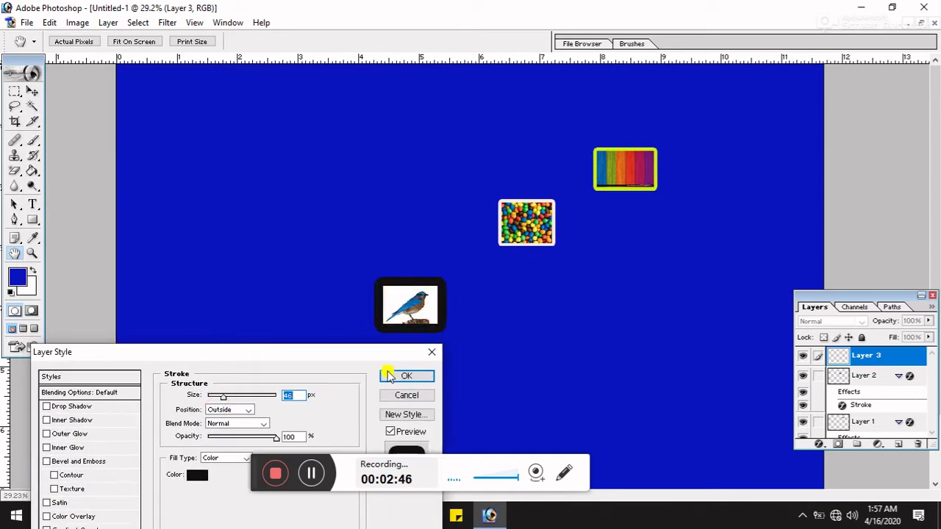
click(409, 375)
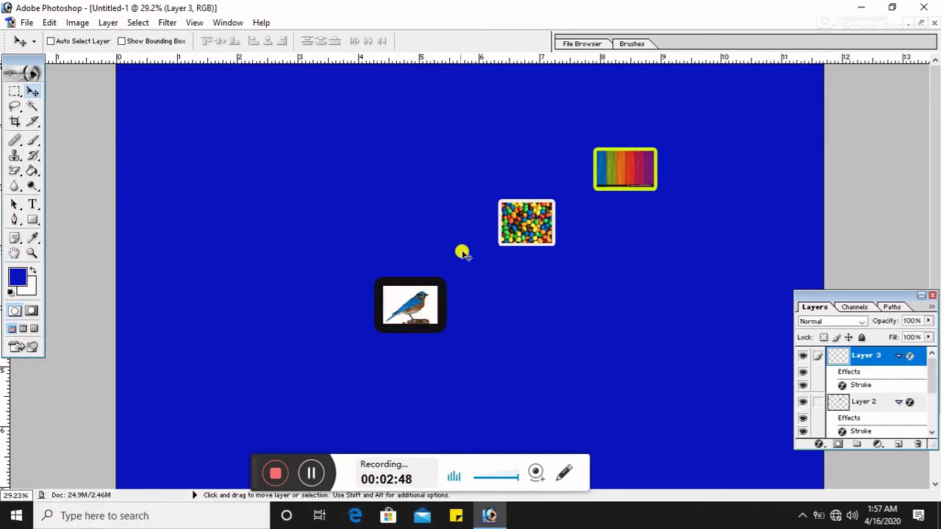
Step: Select the bird layer and move its frame up toward the top-left
right_click(413, 299)
click(422, 275)
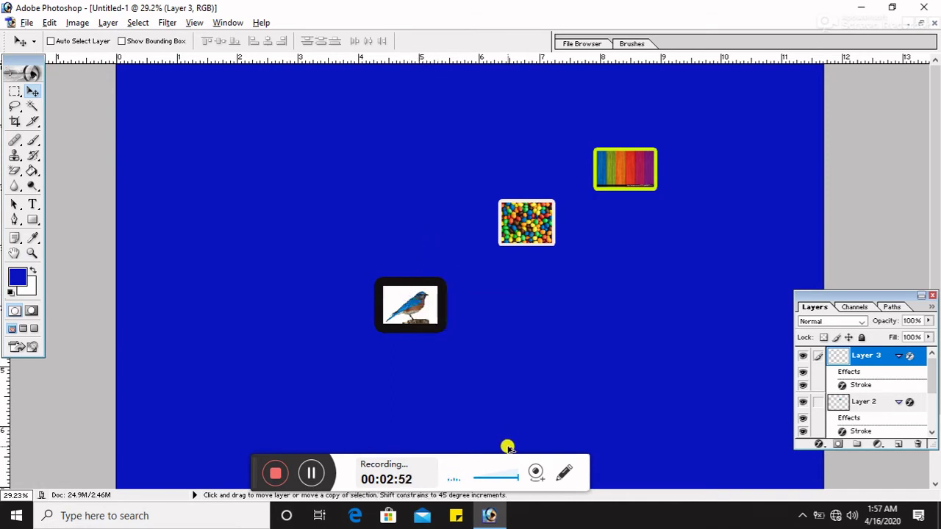
scroll(509, 433, up, 1)
scroll(509, 433, up, 1)
scroll(507, 412, up, 1)
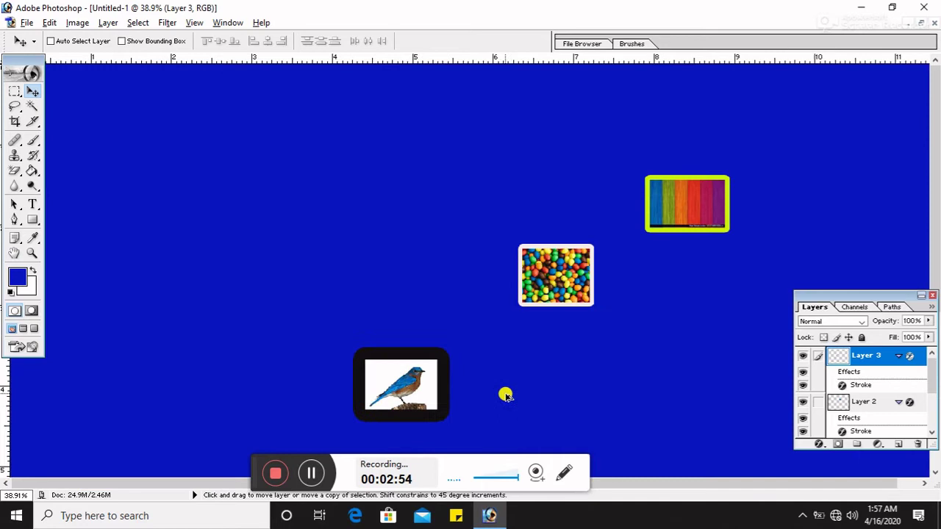
right_click(409, 384)
click(441, 391)
drag(433, 382, 360, 201)
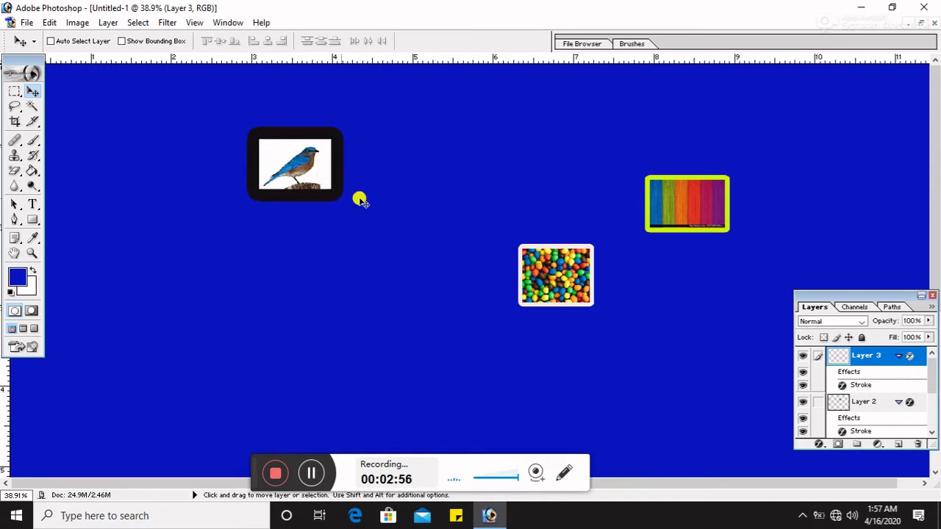
Step: Move the candy frame beside the bird and the wood frame behind it
right_click(568, 291)
click(594, 296)
drag(585, 297, 374, 172)
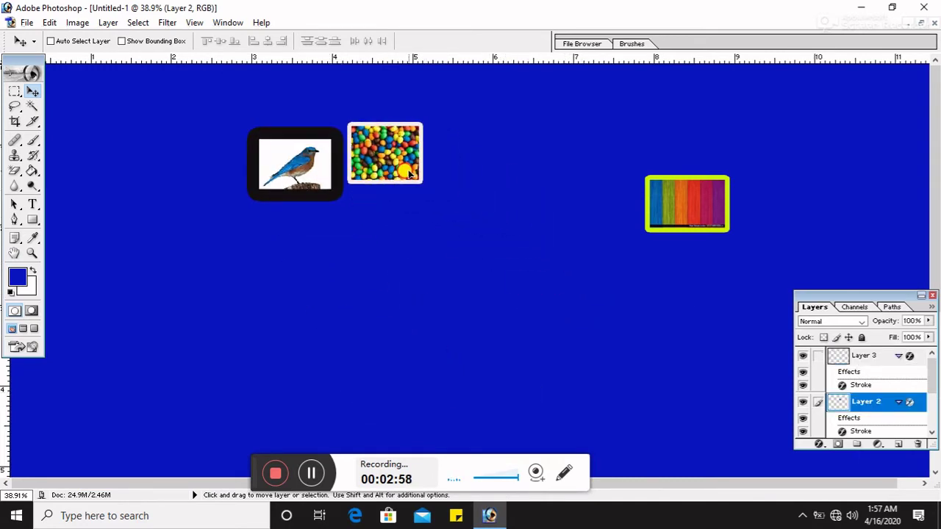
right_click(710, 182)
click(735, 193)
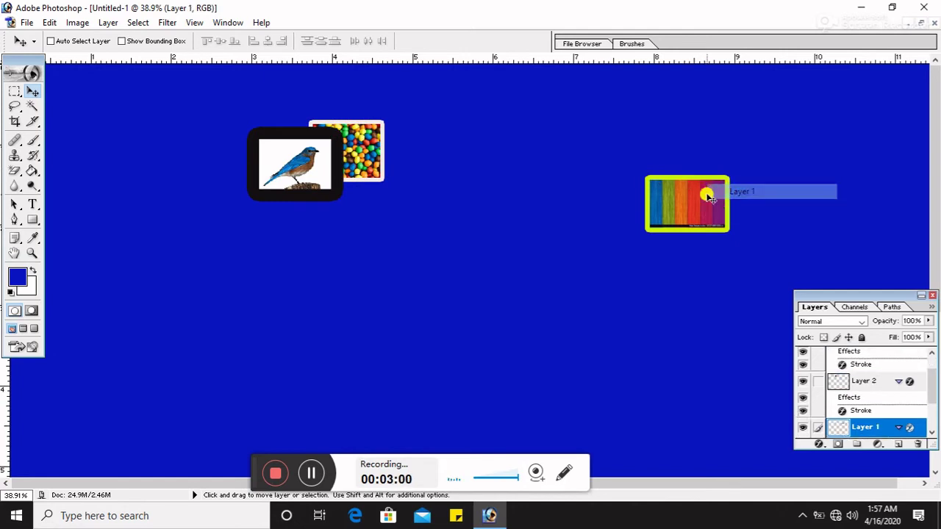
drag(696, 195, 394, 112)
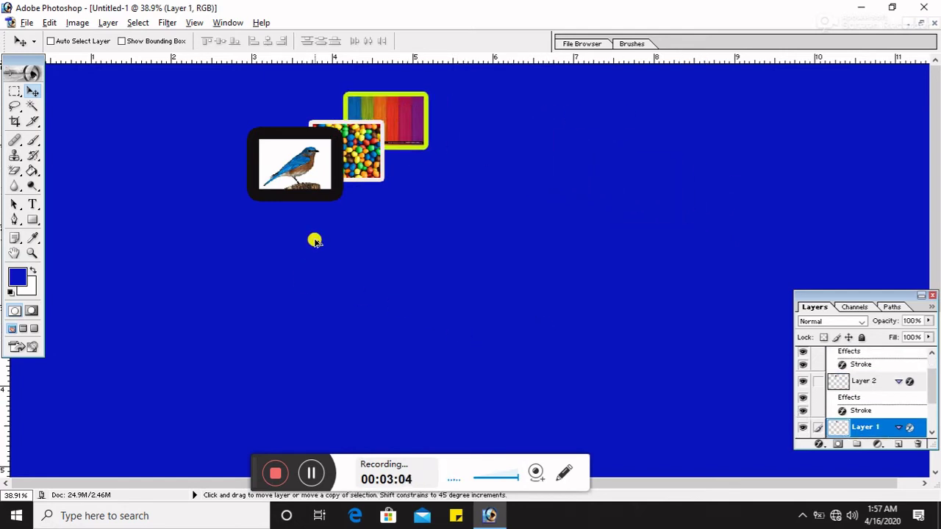
key(ctrl+0)
Step: Zoom in on the canvas so the three framed photos are large enough to work with
scroll(316, 241, up, 5)
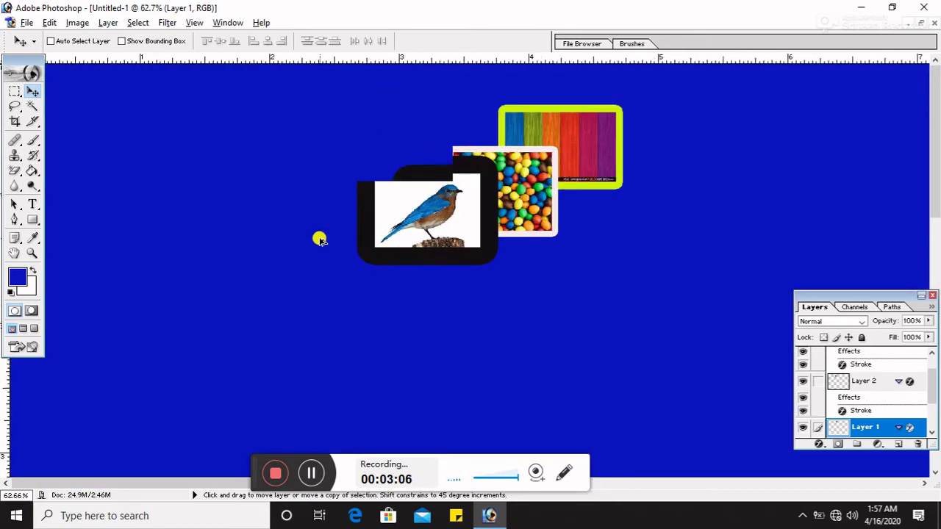
scroll(605, 308, up, 2)
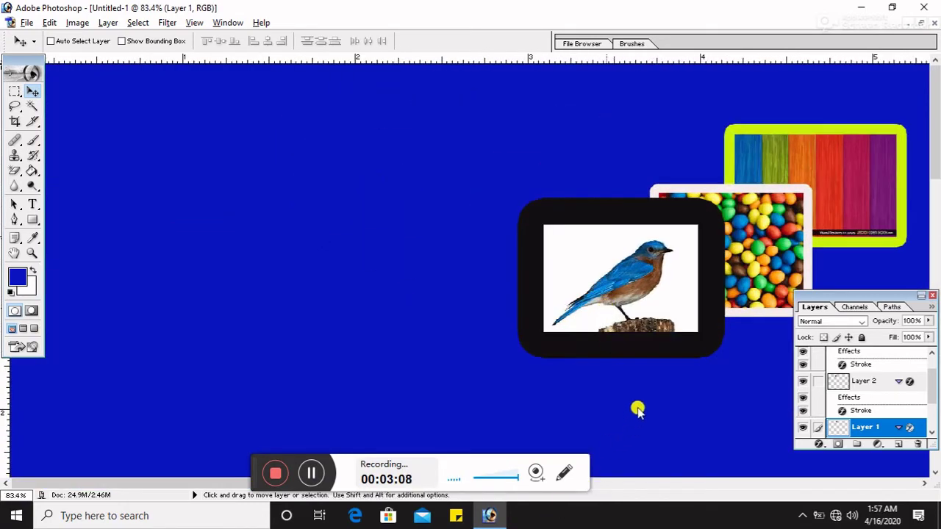
drag(193, 482, 294, 482)
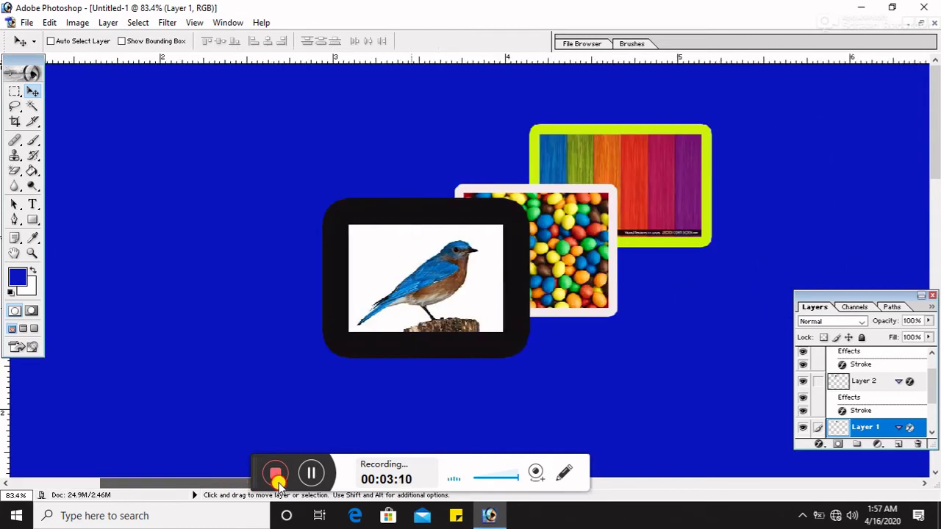
scroll(518, 305, up, 1)
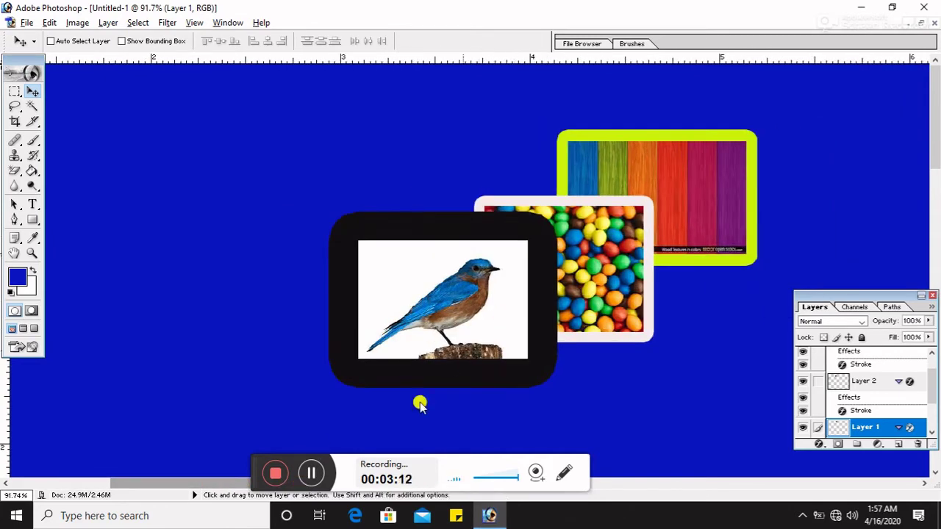
mouse_move(221, 482)
mouse_down()
mouse_move(269, 483)
mouse_move(249, 483)
mouse_up()
scroll(447, 300, up, 2)
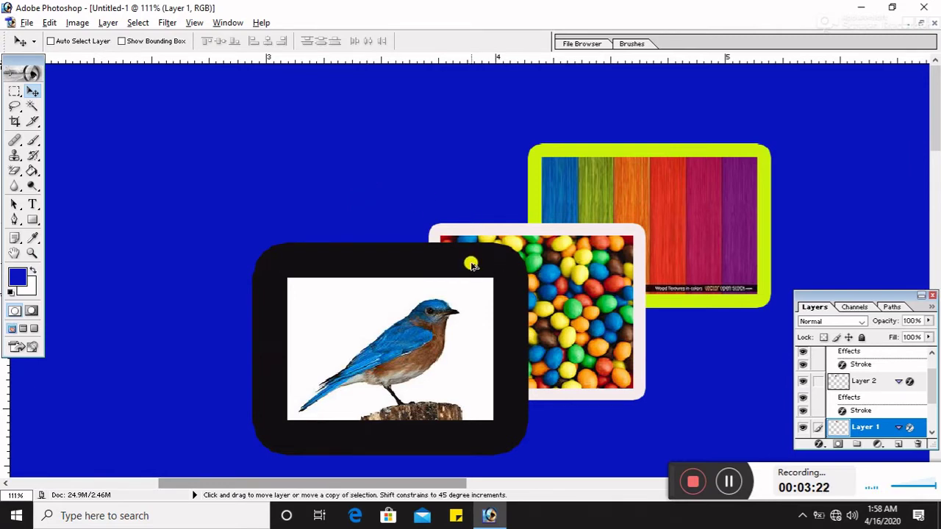
scroll(471, 265, up, 1)
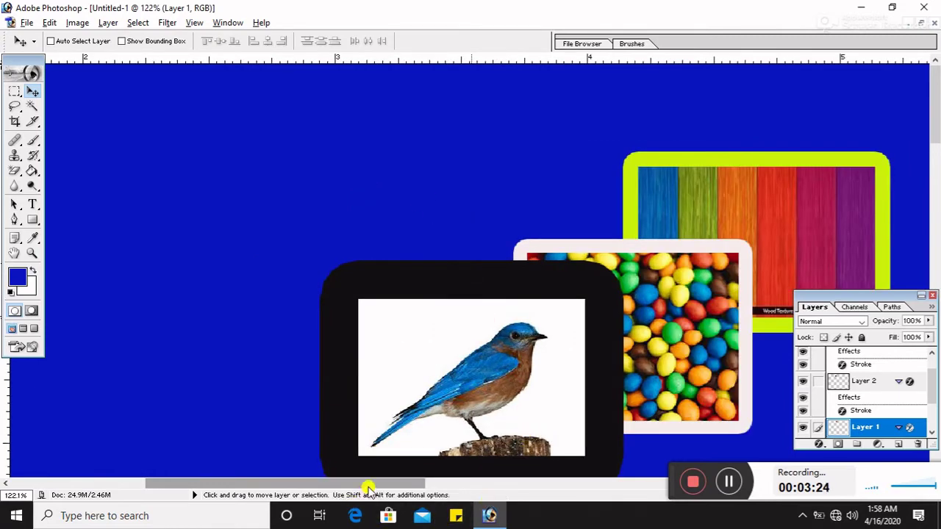
mouse_move(367, 488)
mouse_down()
mouse_move(412, 488)
mouse_move(437, 462)
mouse_up()
Step: Move the candy frame up-right in front of the wood, and the wood frame up-left
right_click(551, 162)
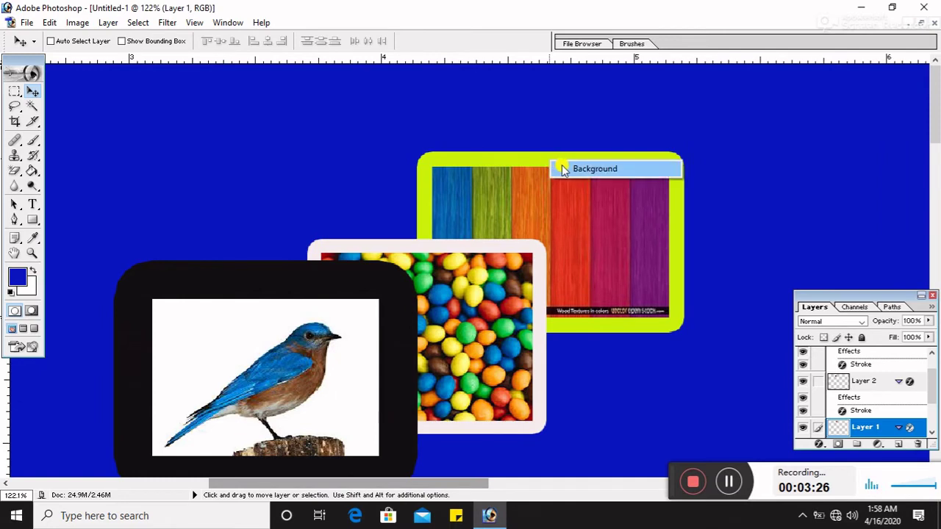
click(558, 163)
drag(559, 161, 610, 134)
click(472, 202)
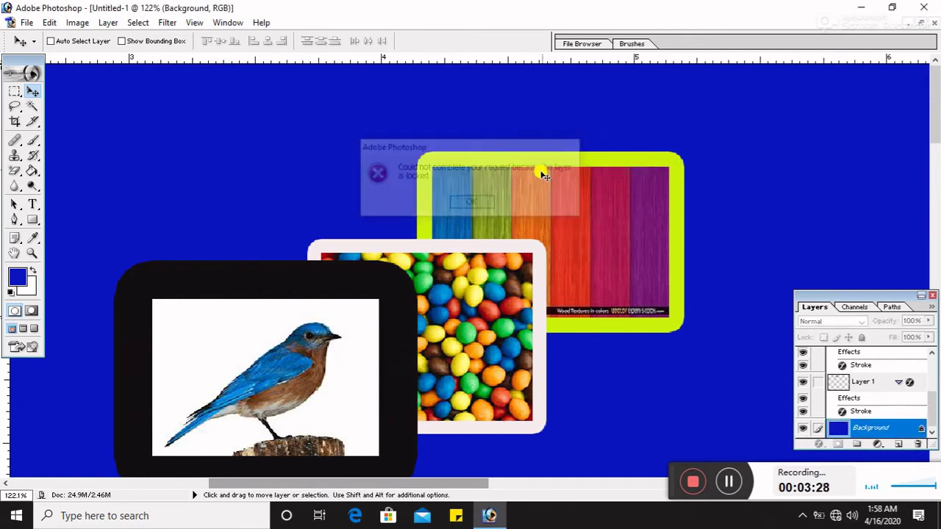
right_click(552, 162)
click(581, 164)
right_click(455, 278)
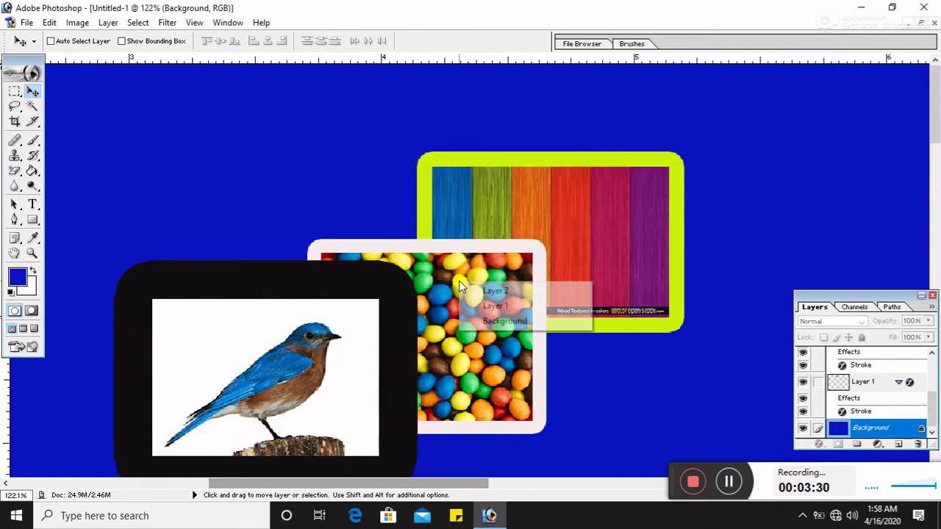
click(478, 289)
drag(423, 301, 688, 201)
right_click(536, 197)
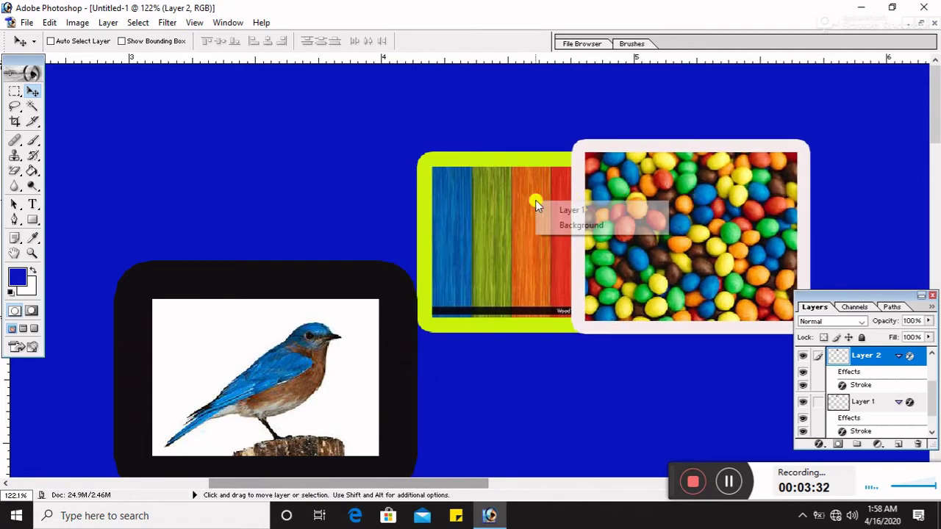
click(553, 209)
drag(529, 212, 393, 250)
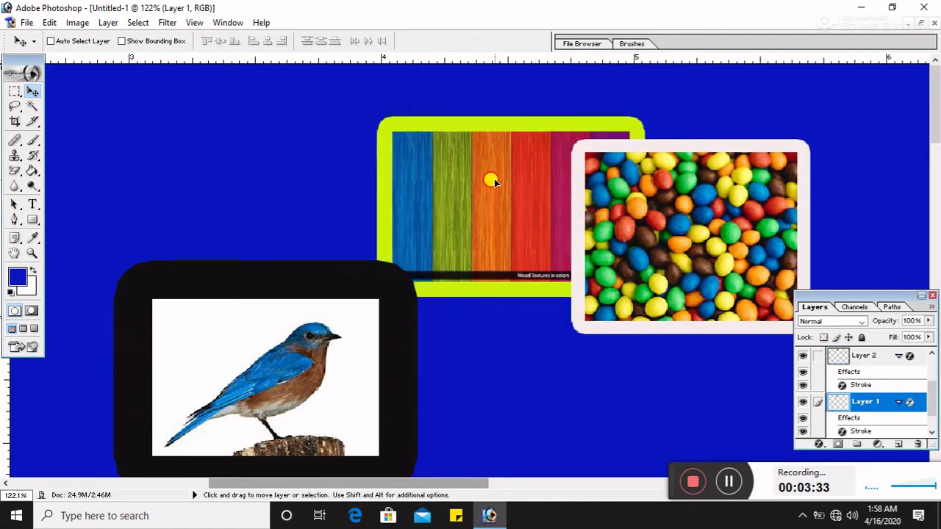
Step: Raise the bird frame slightly, drop the wood frame behind it, and move the candy aside
right_click(327, 306)
click(338, 309)
right_click(300, 299)
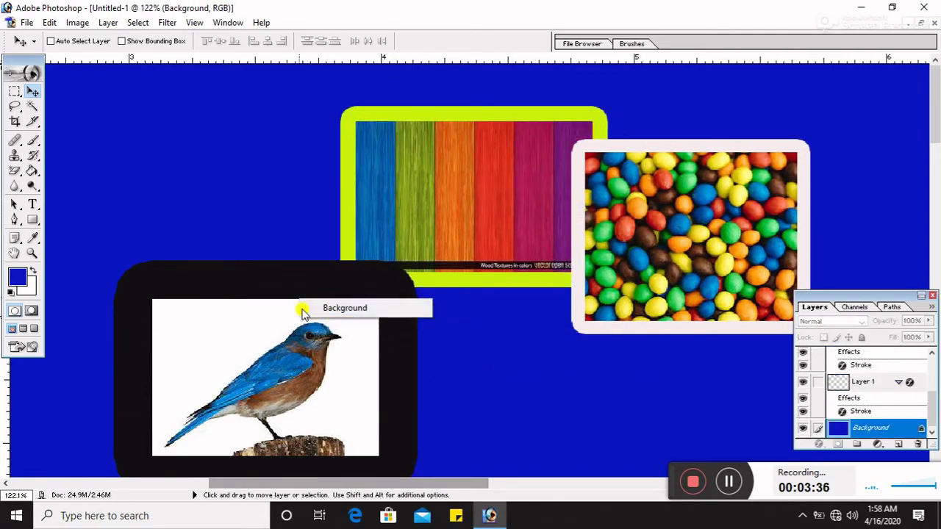
click(301, 313)
right_click(316, 321)
click(346, 328)
mouse_move(283, 345)
mouse_down()
mouse_move(287, 278)
mouse_move(348, 260)
mouse_move(378, 314)
mouse_move(313, 270)
mouse_up()
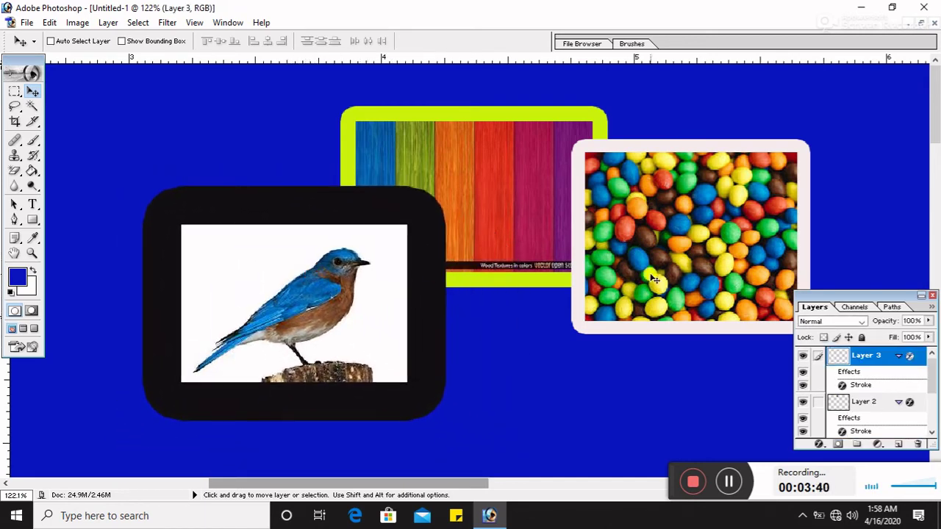
right_click(485, 178)
click(498, 185)
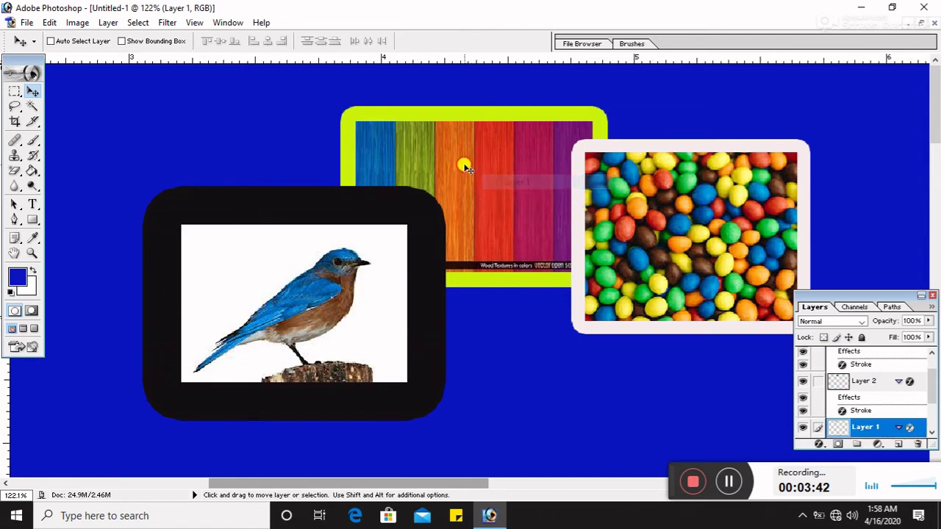
mouse_move(462, 164)
mouse_down()
mouse_move(531, 231)
mouse_move(460, 219)
mouse_up()
right_click(689, 218)
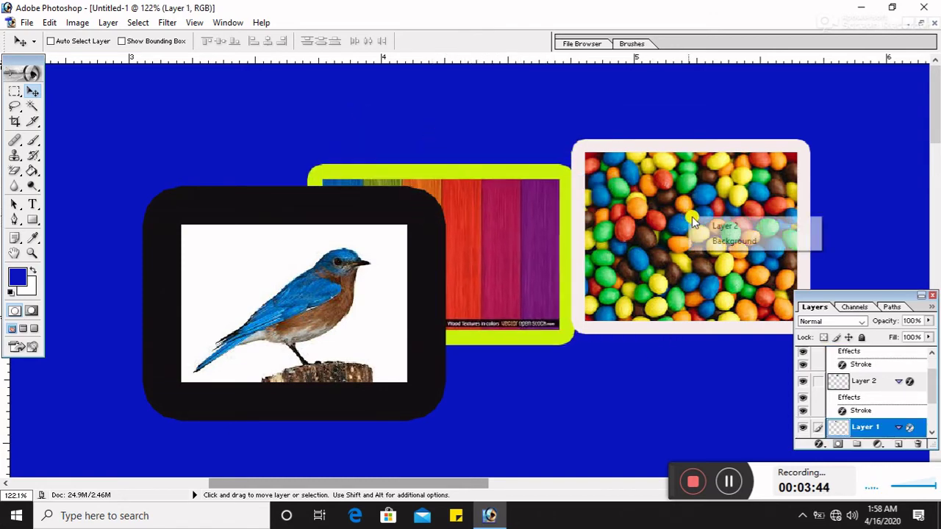
click(698, 221)
mouse_move(693, 233)
mouse_down()
mouse_move(708, 213)
mouse_move(654, 191)
mouse_move(681, 192)
mouse_move(533, 244)
mouse_move(296, 294)
mouse_up()
Step: Place the wood frame right, the bird frame centred in front, and the candy lower-left behind it
right_click(498, 216)
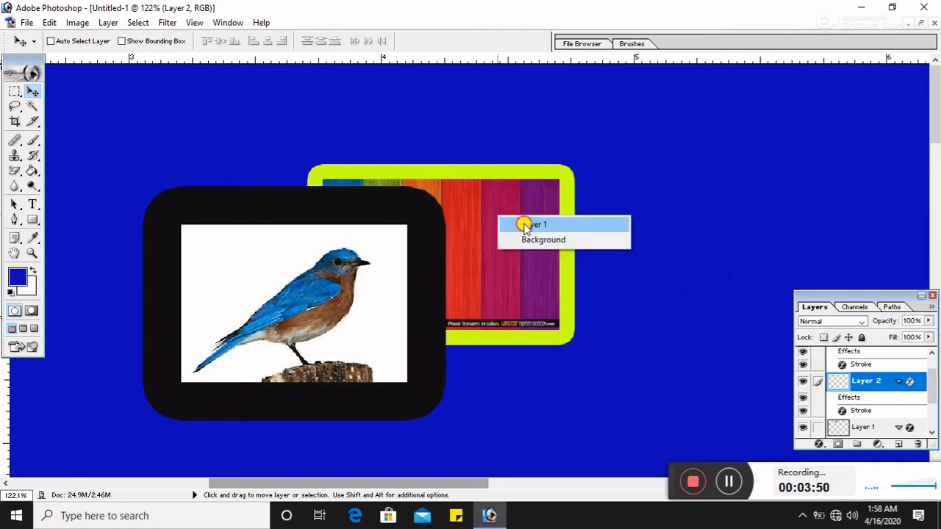
click(507, 220)
drag(507, 220, 739, 194)
right_click(344, 199)
click(358, 207)
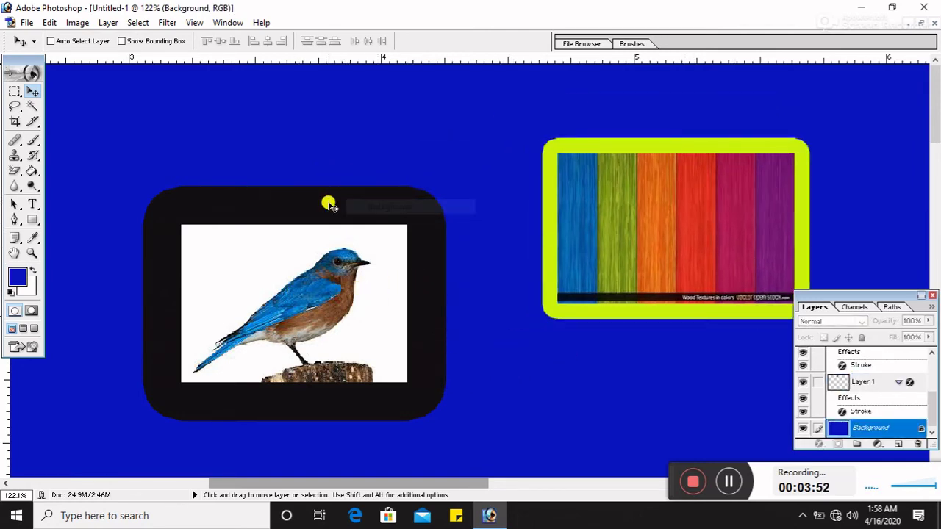
right_click(284, 227)
click(300, 239)
mouse_move(300, 239)
mouse_down()
mouse_move(398, 226)
mouse_move(421, 210)
mouse_up()
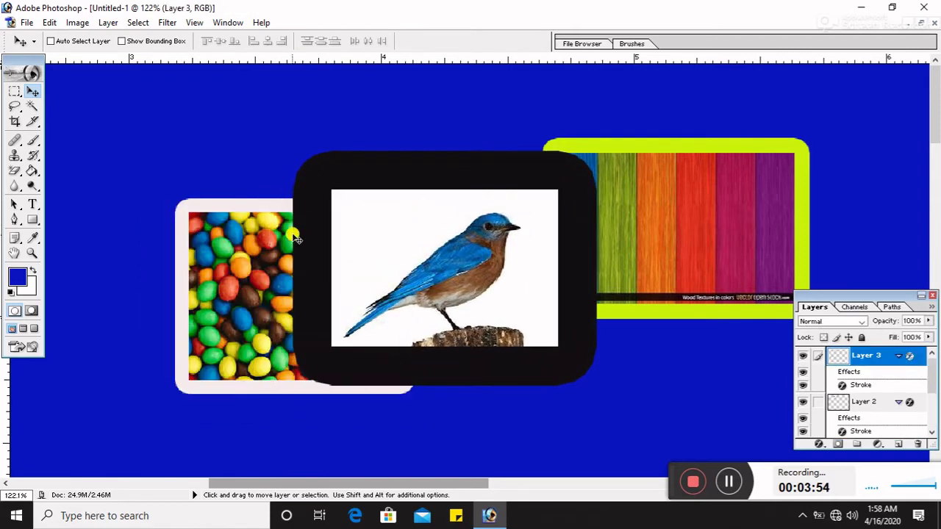
right_click(273, 241)
click(285, 247)
drag(285, 247, 234, 278)
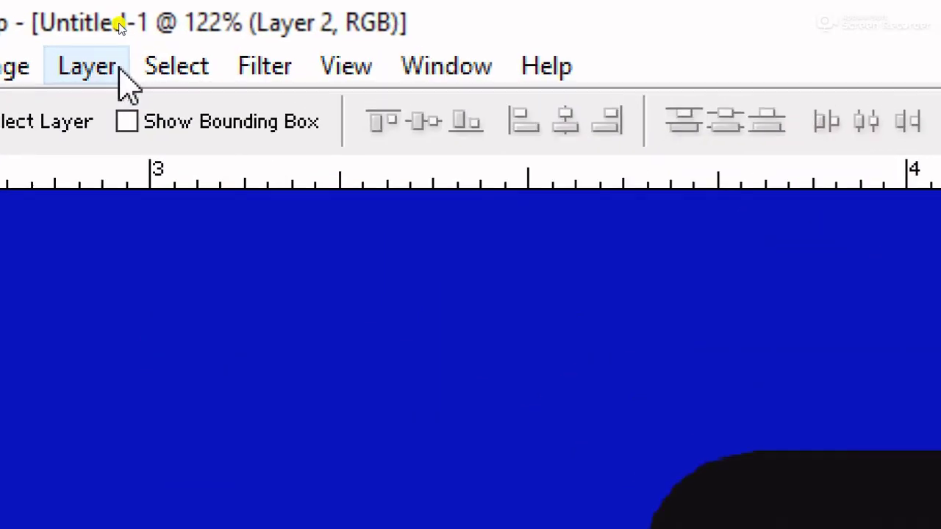
click(132, 70)
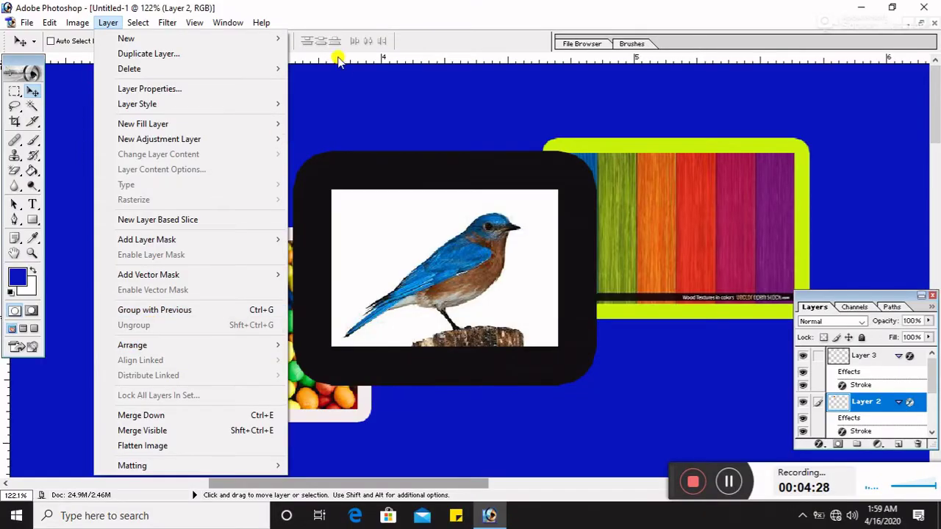
click(361, 82)
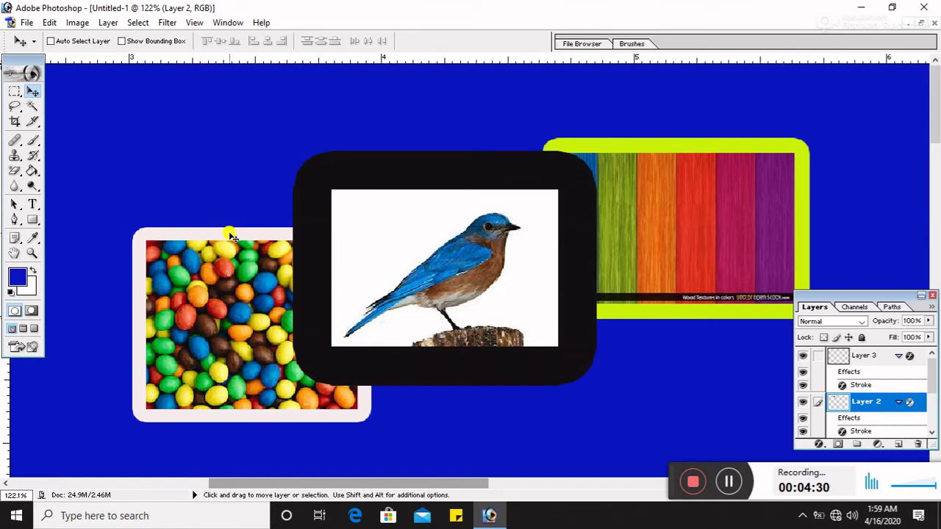
Step: Select the candy's Layer 2 and toggle its stacking, leaving it just below the bird's Layer 3
right_click(230, 236)
right_click(234, 267)
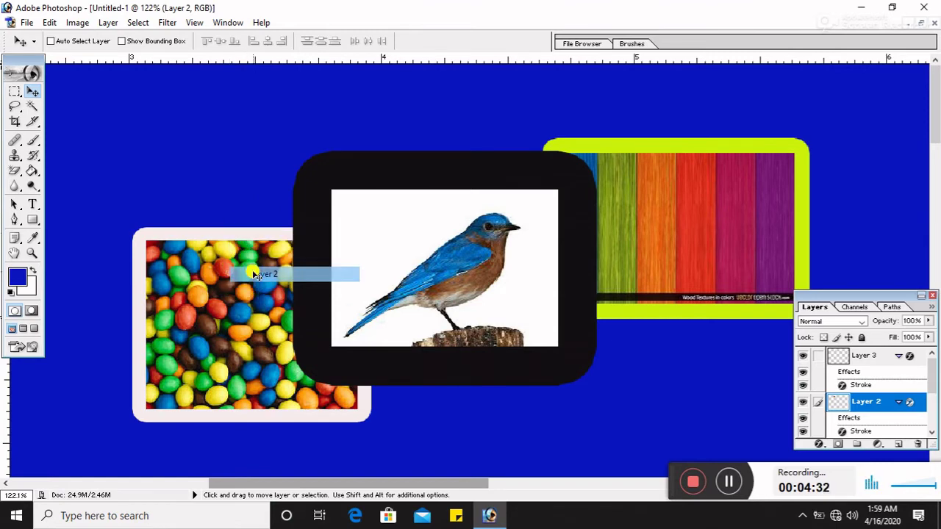
click(255, 275)
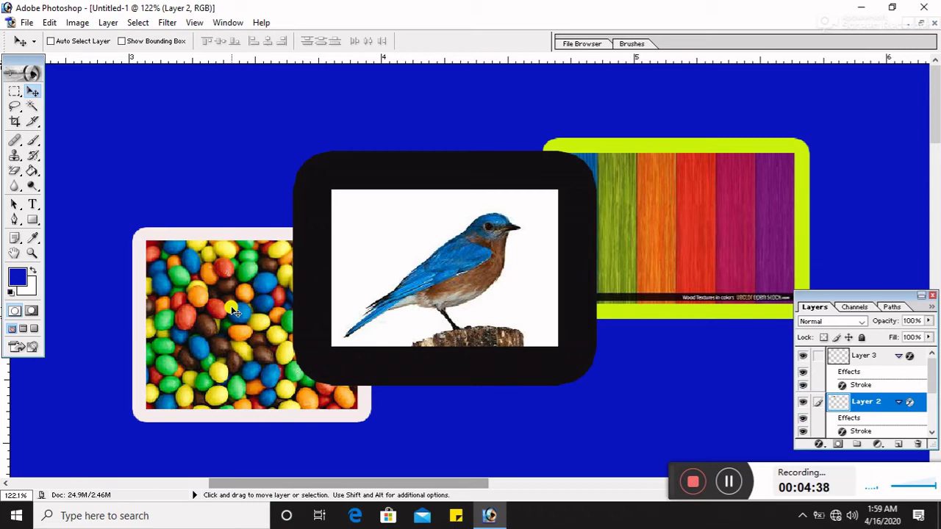
key(ctrl+bracketright)
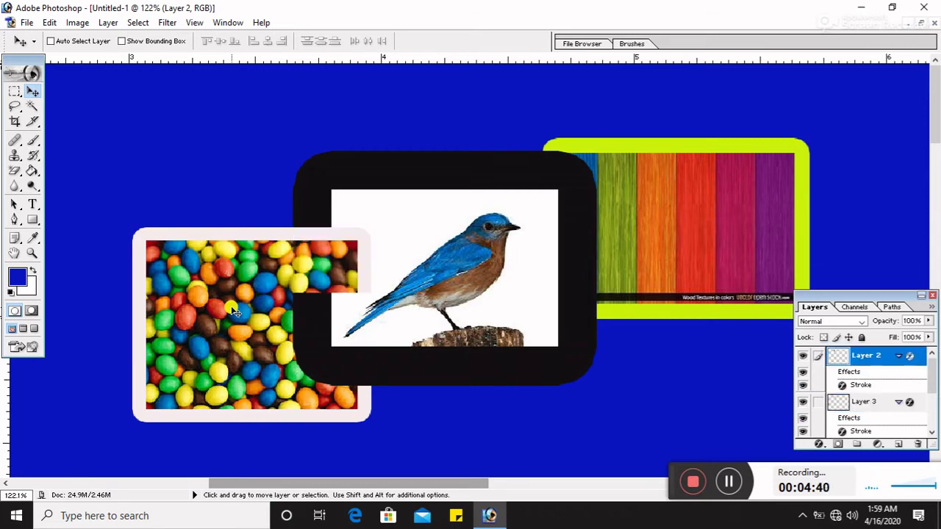
key(ctrl+bracketleft)
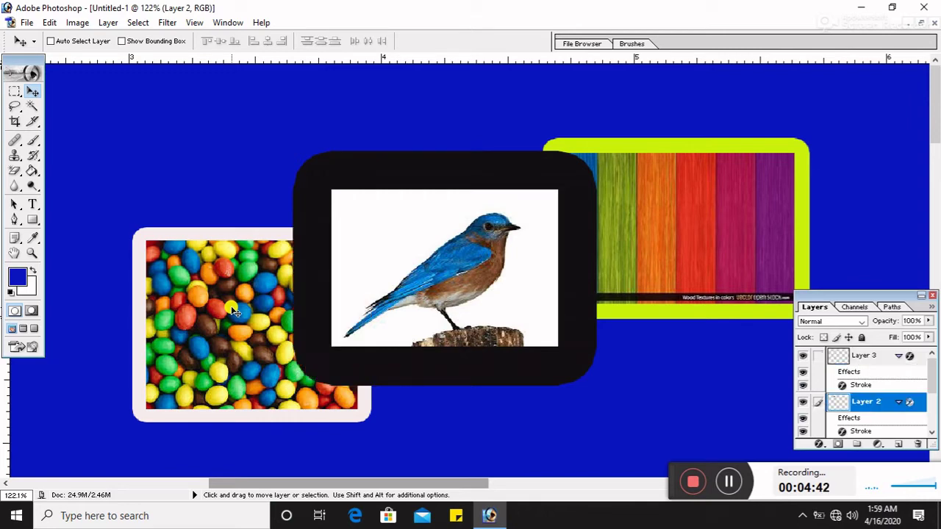
key(ctrl+bracketright)
key(ctrl+bracketleft)
key(ctrl+bracketright)
key(ctrl+bracketleft)
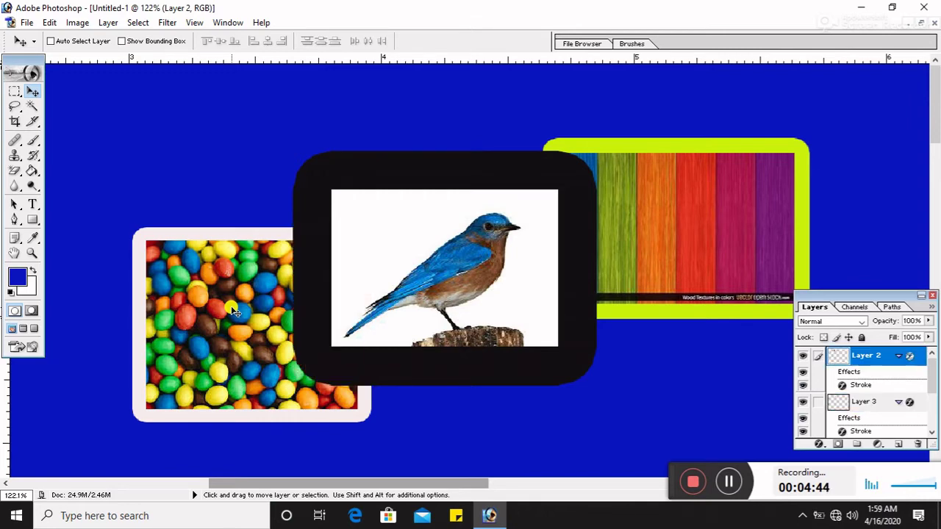
key(ctrl+bracketright)
key(ctrl+bracketleft)
key(ctrl+bracketright)
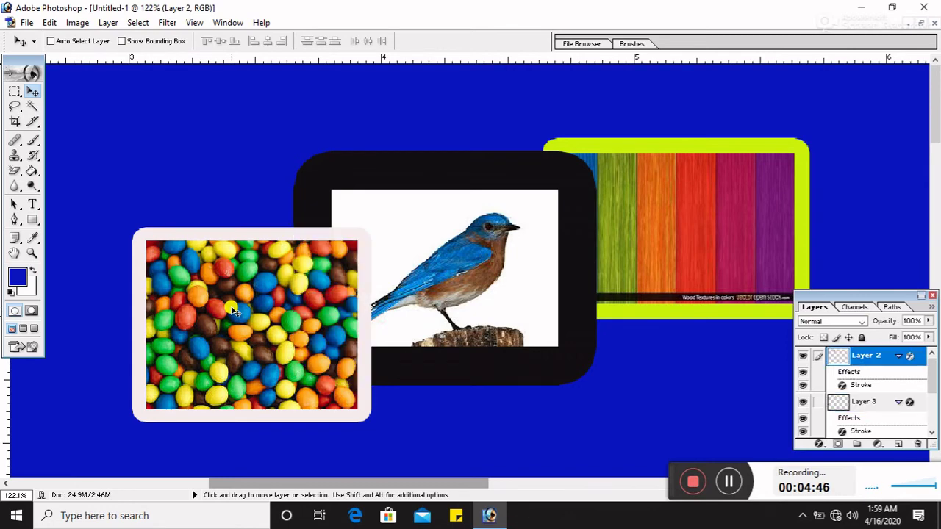
key(ctrl+bracketleft)
key(ctrl+bracketright)
key(ctrl+bracketleft)
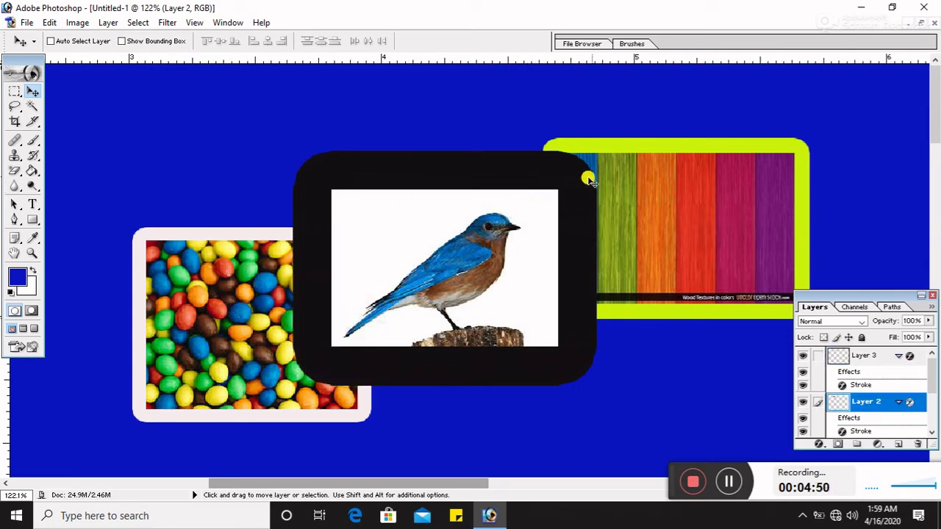
Step: Select the wood's Layer 1, drag it down-left, and raise it above the candy layer
right_click(588, 178)
click(652, 168)
mouse_move(634, 184)
mouse_down()
mouse_move(556, 211)
mouse_move(559, 237)
mouse_up()
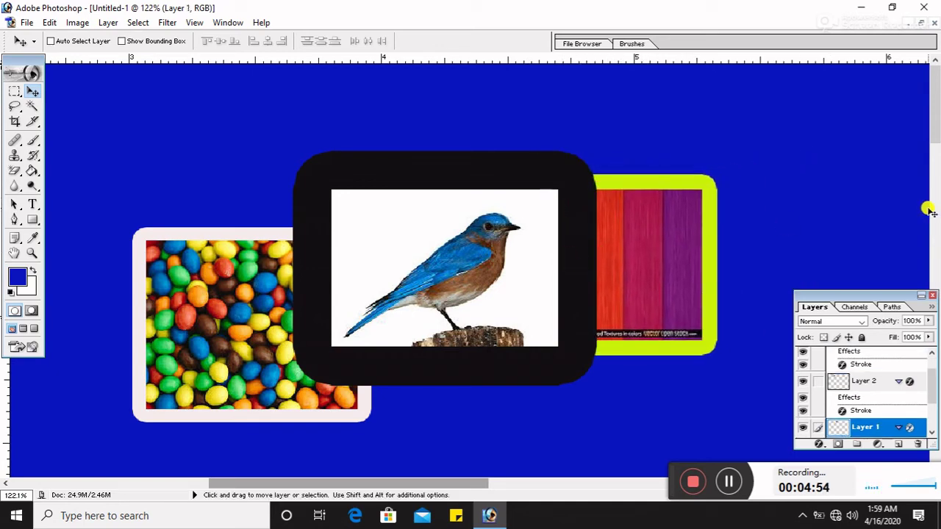
key(ctrl+bracketright)
key(ctrl+bracketleft)
key(ctrl+bracketright)
Step: Restack the wood layer so it finishes behind the bird frame, then select the candy's Layer 2
right_click(655, 241)
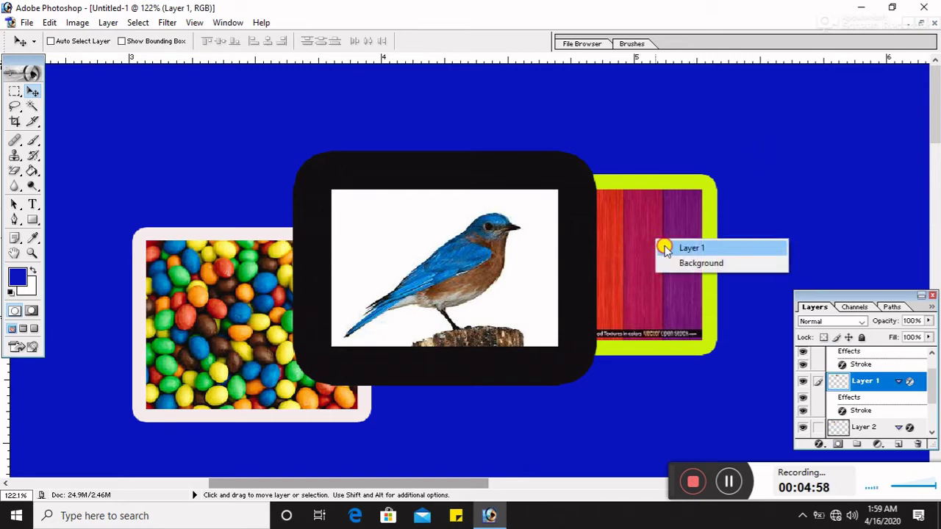
click(666, 248)
key(ctrl+bracketright)
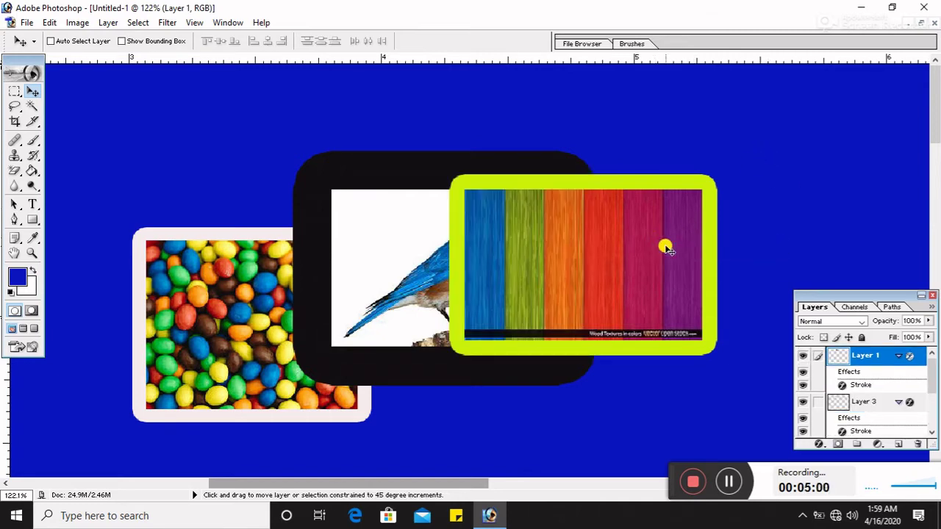
key(ctrl+bracketleft)
key(ctrl+bracketright)
key(ctrl+bracketleft)
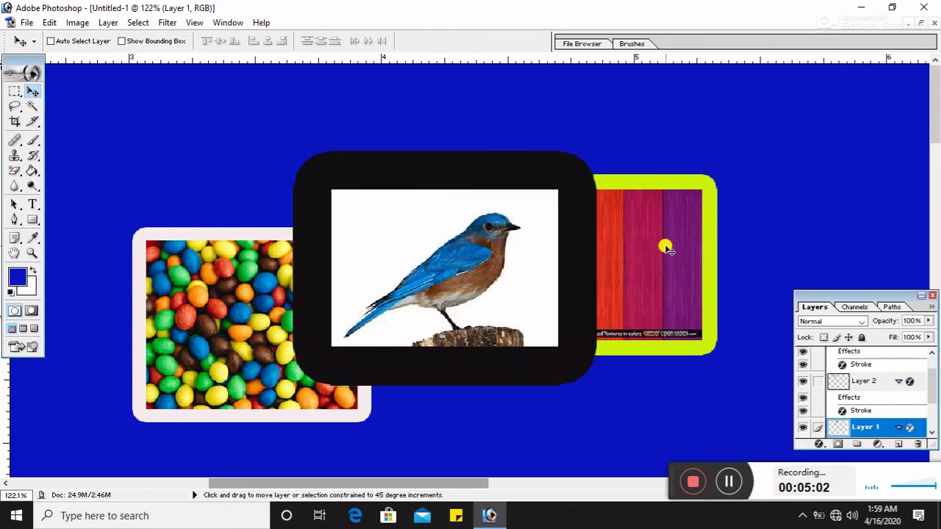
key(ctrl+bracketright)
key(ctrl+bracketleft)
key(ctrl+bracketright)
key(ctrl+bracketleft)
right_click(225, 253)
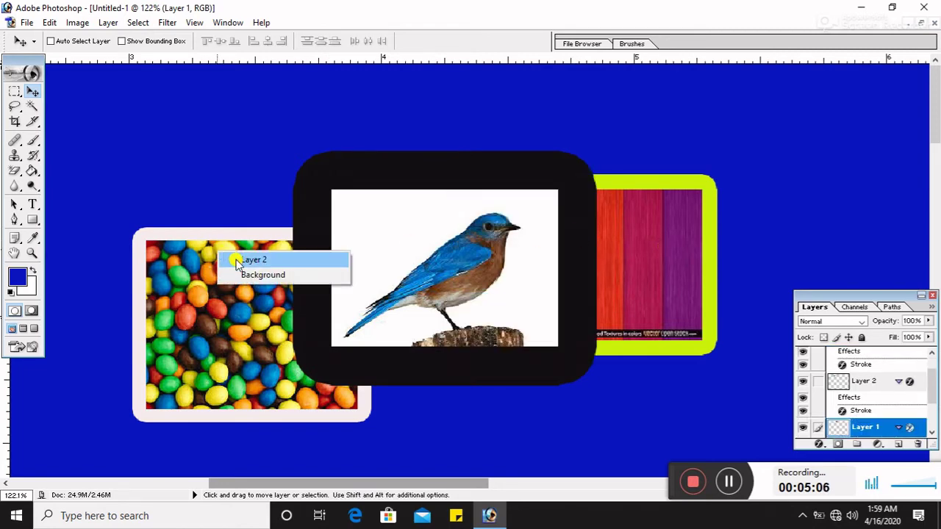
click(250, 256)
Step: Move the candy and wood frames up-left and the bird frame (Layer 3) down-right
right_click(228, 255)
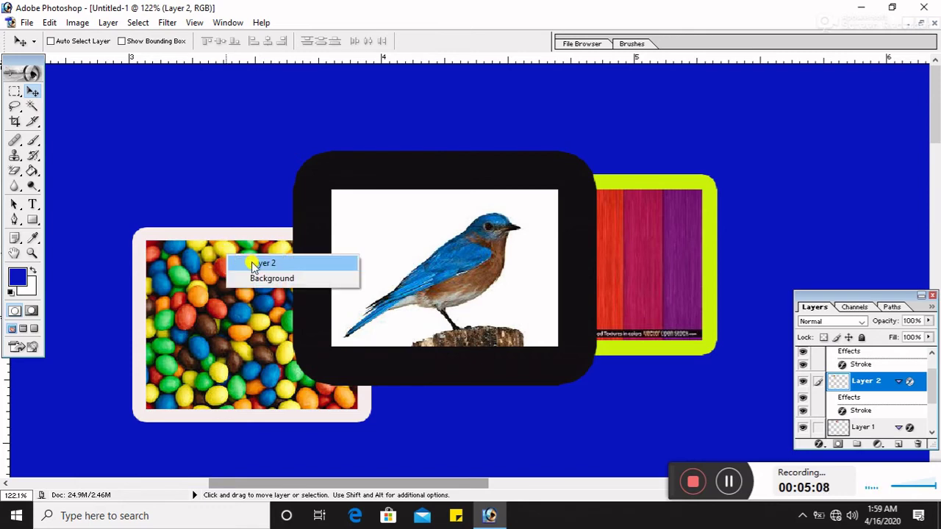
click(249, 263)
mouse_move(248, 265)
mouse_down()
mouse_move(221, 248)
mouse_move(264, 137)
mouse_up()
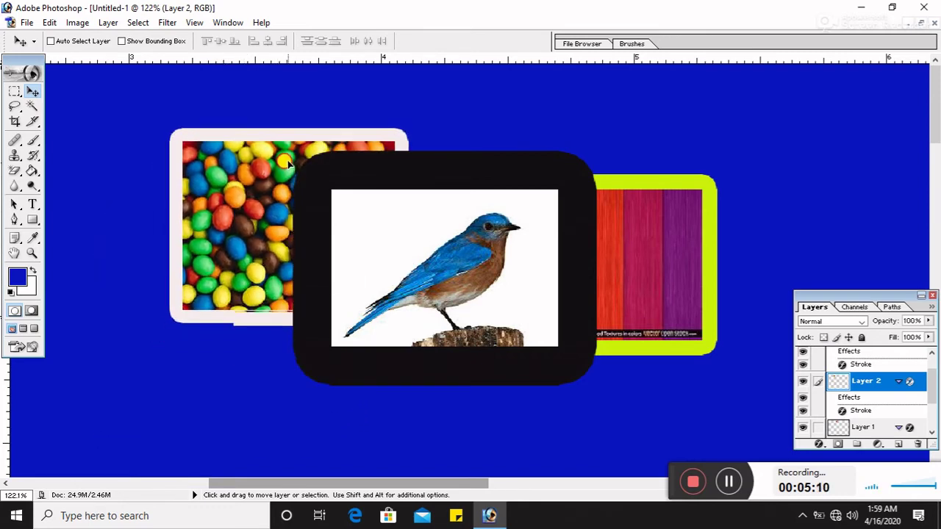
right_click(630, 196)
click(648, 203)
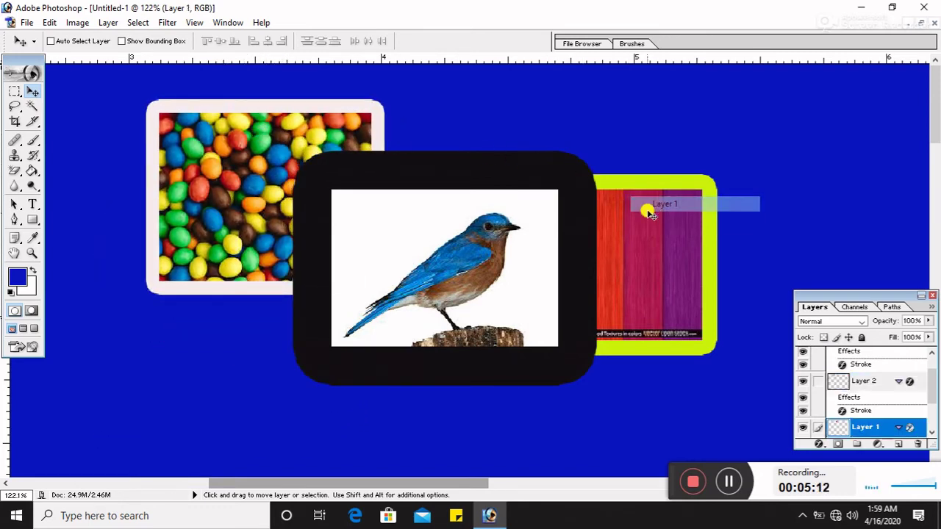
drag(647, 206, 445, 116)
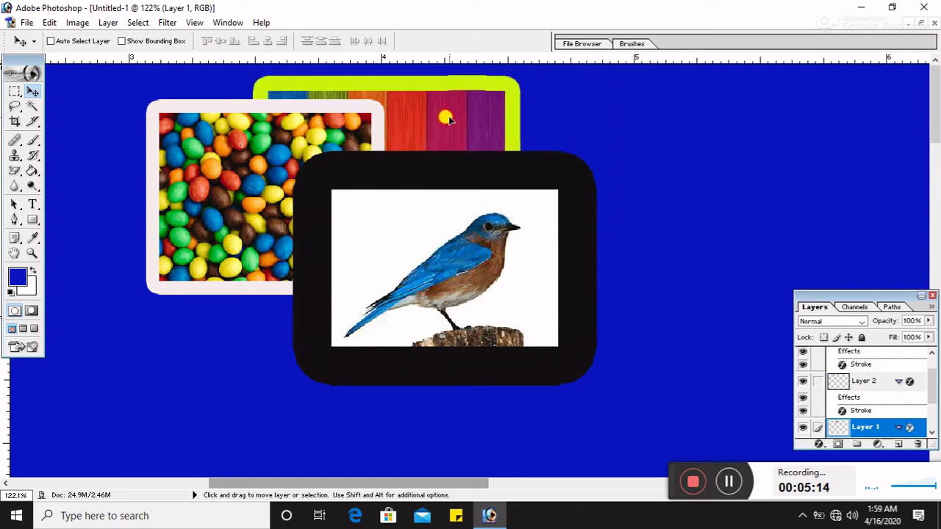
right_click(436, 193)
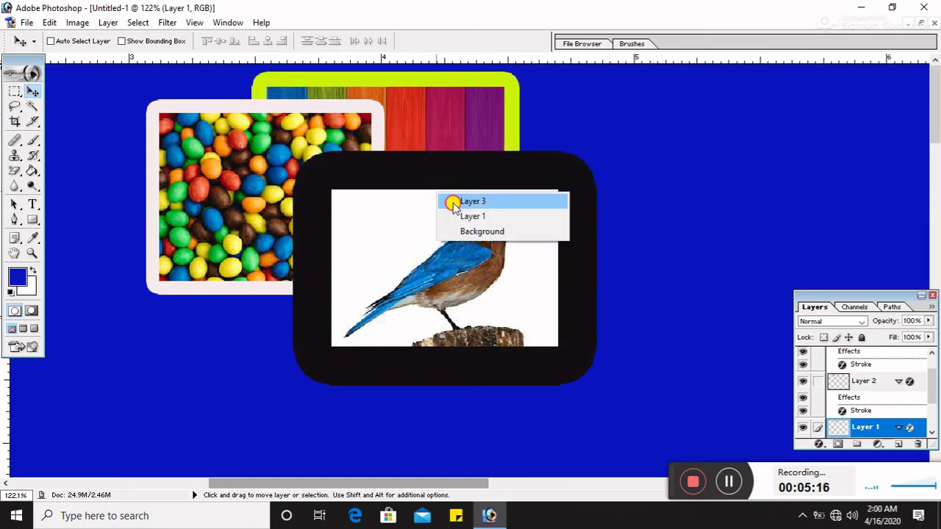
click(450, 202)
drag(420, 191, 504, 272)
Step: Drag the candy frame down-right over the wood, and the wood frame to the upper left
right_click(299, 187)
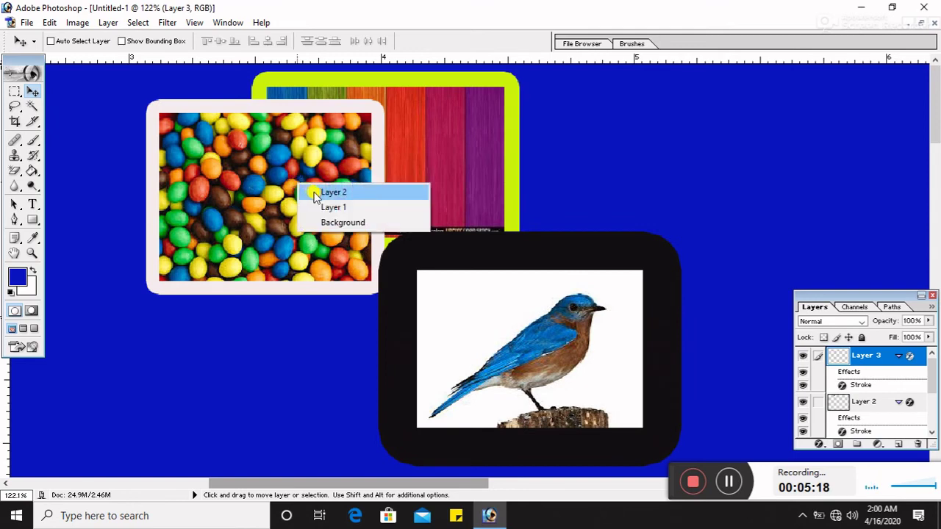
click(336, 191)
drag(254, 176, 348, 283)
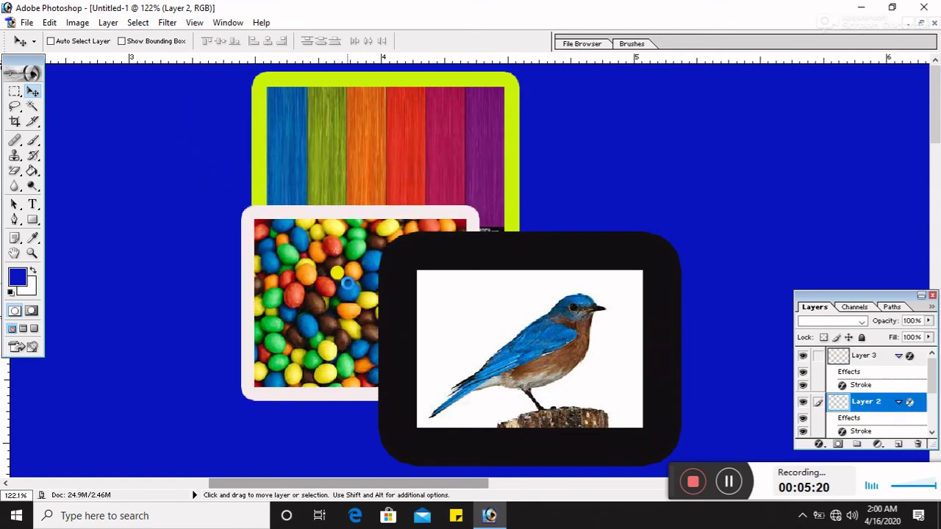
right_click(334, 160)
click(352, 162)
drag(352, 162, 204, 207)
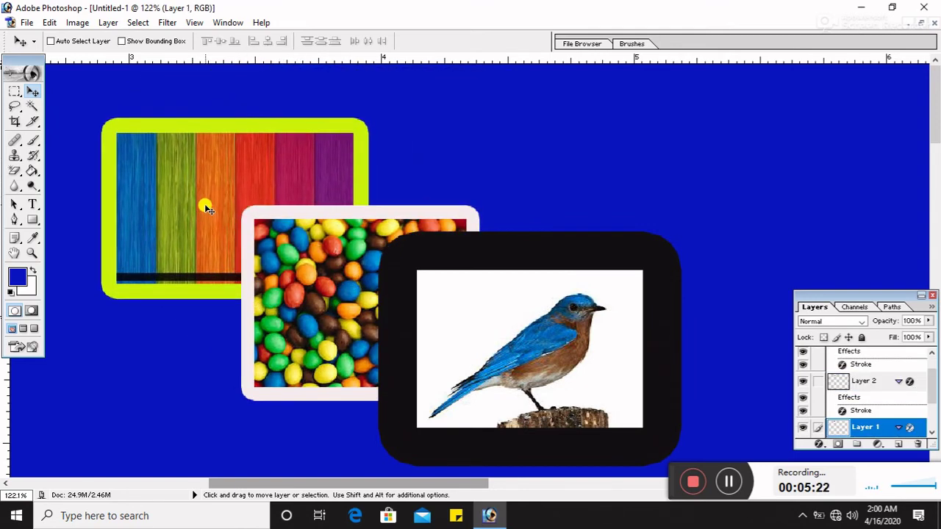
right_click(205, 203)
click(224, 212)
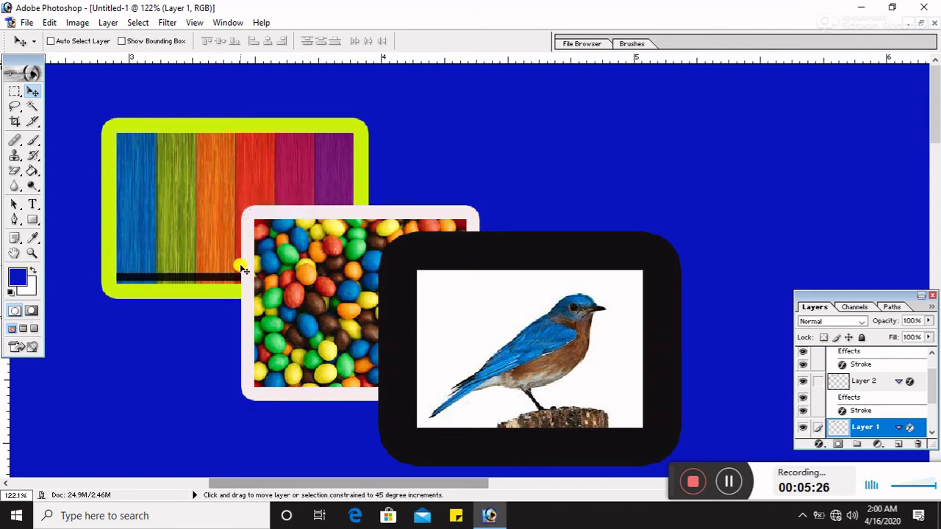
Step: Test the wood layer in front of and behind the candy, then drag the wood frame right and down
key(ctrl+shift+bracketright)
key(ctrl+shift+bracketleft)
key(ctrl+shift+bracketright)
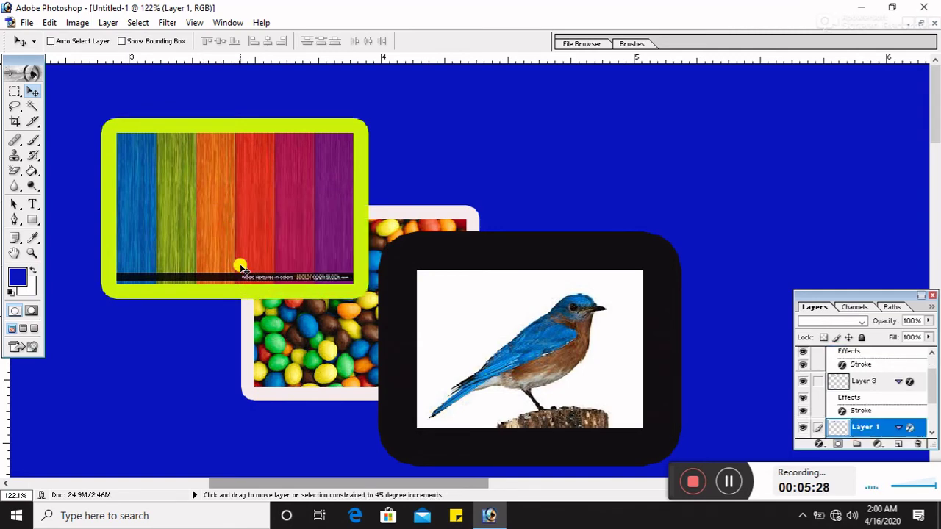
key(ctrl+shift+bracketleft)
right_click(156, 157)
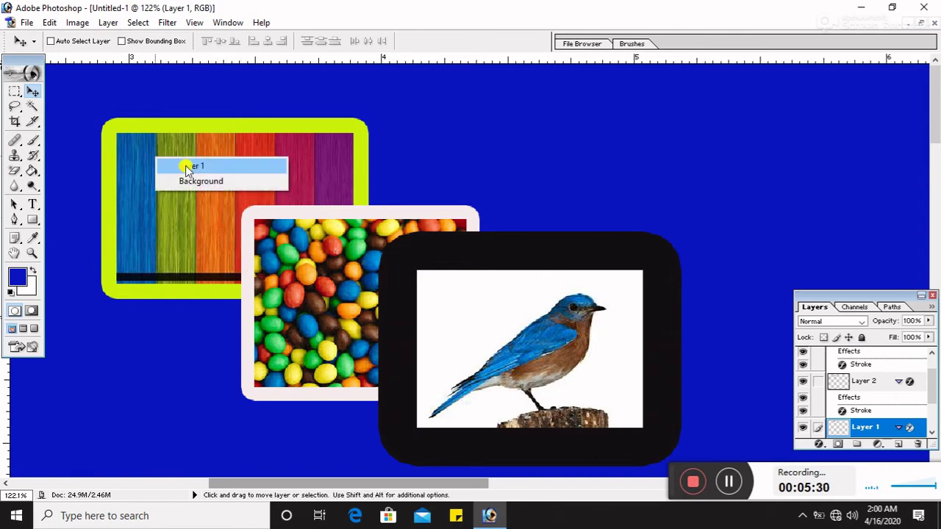
click(215, 183)
right_click(201, 166)
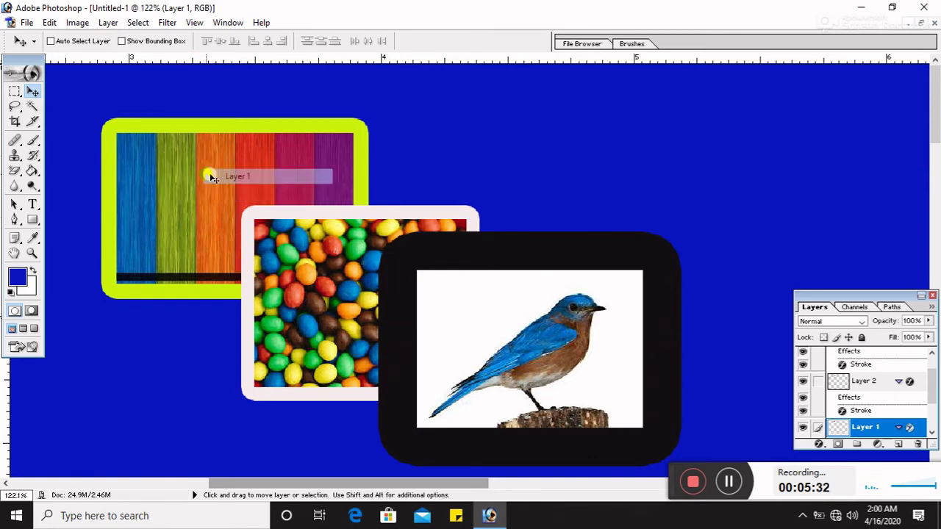
drag(202, 167, 262, 226)
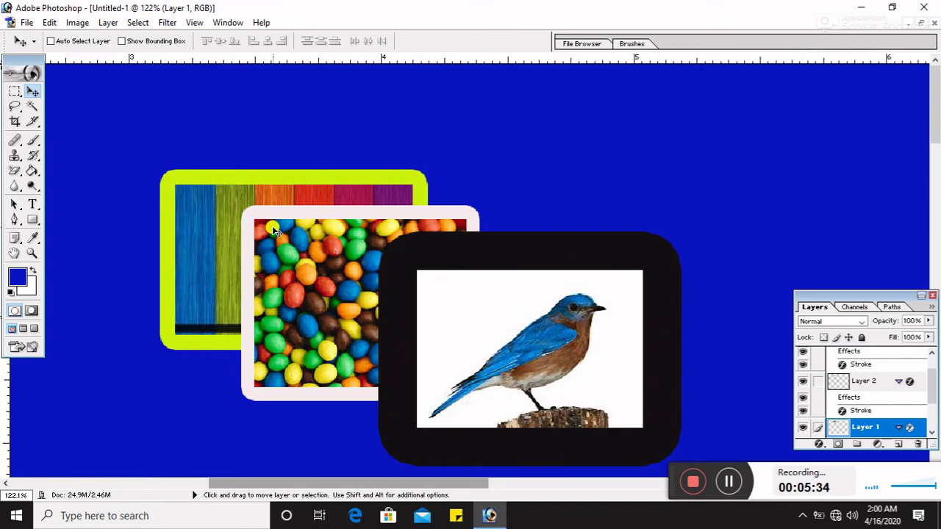
Step: Toggle the wood's Layer 1 with Ctrl+Shift+] / Ctrl+Shift+[, leaving it at the bottom behind the candy
key(ctrl+shift+bracketright)
key(ctrl+shift+bracketleft)
key(ctrl+shift+bracketright)
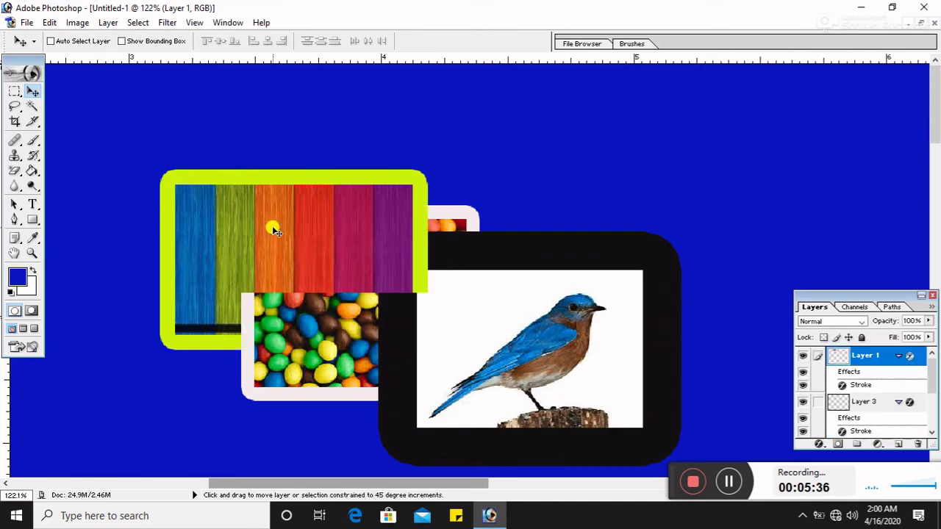
key(ctrl+shift+bracketleft)
key(ctrl+shift+bracketright)
key(ctrl+shift+bracketleft)
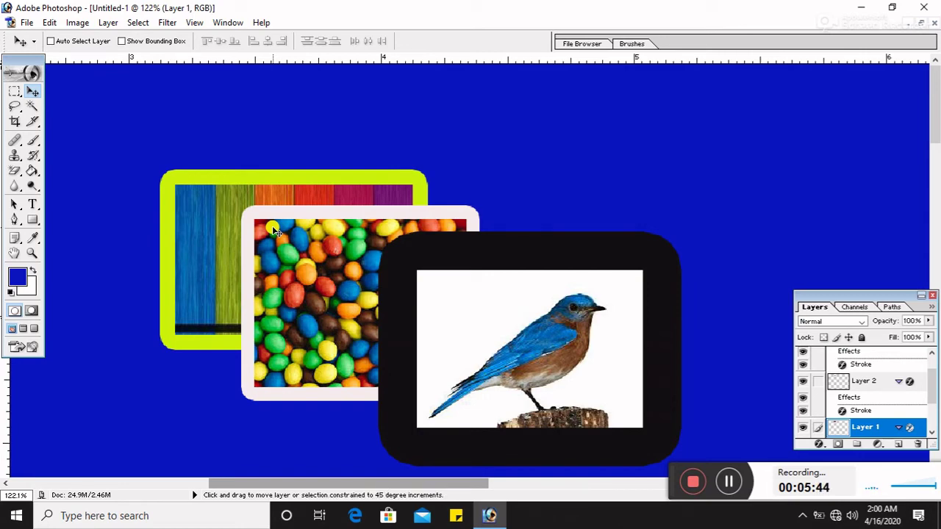
key(ctrl+shift+bracketright)
key(ctrl+shift+bracketleft)
key(ctrl+shift+bracketright)
key(ctrl+shift+bracketleft)
key(ctrl+shift+bracketright)
key(ctrl+shift+bracketleft)
key(ctrl+shift+bracketright)
key(ctrl+shift+bracketleft)
Step: Briefly restack the wood frame, then select the candy photo's Layer 2 from the canvas
key(ctrl+shift+bracketright)
key(ctrl+shift+bracketleft)
right_click(288, 236)
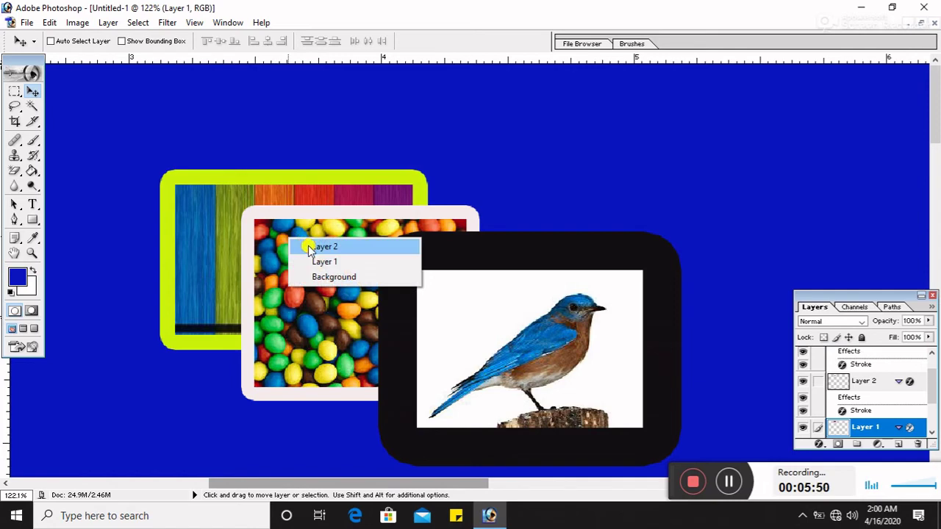
click(308, 245)
Step: Cycle the candy frame between top and bottom of the stack, then nudge it down-right
key(ctrl+shift+bracketright)
key(ctrl+shift+bracketleft)
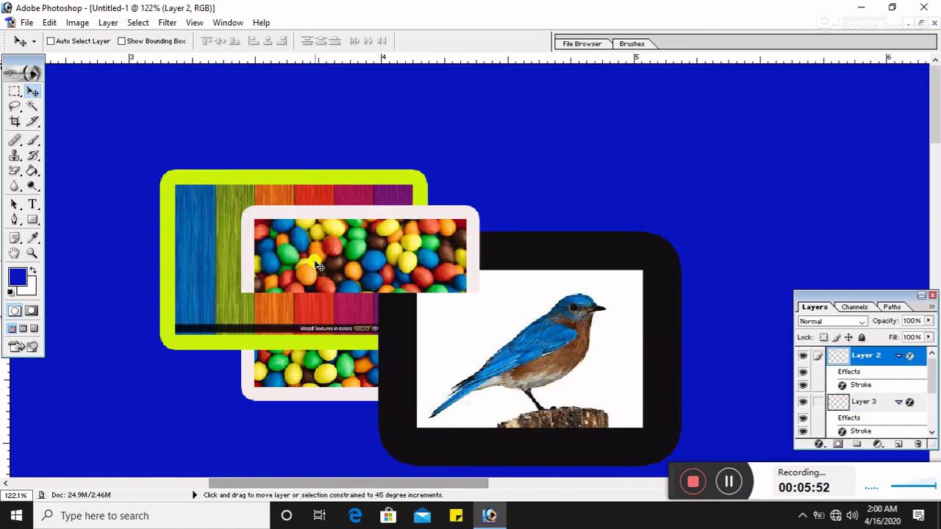
key(ctrl+shift+bracketright)
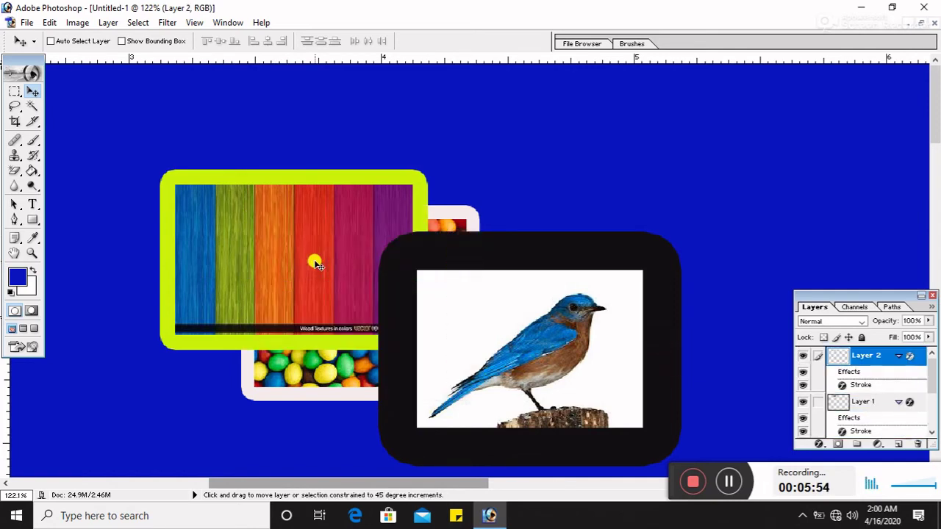
key(ctrl+shift+bracketleft)
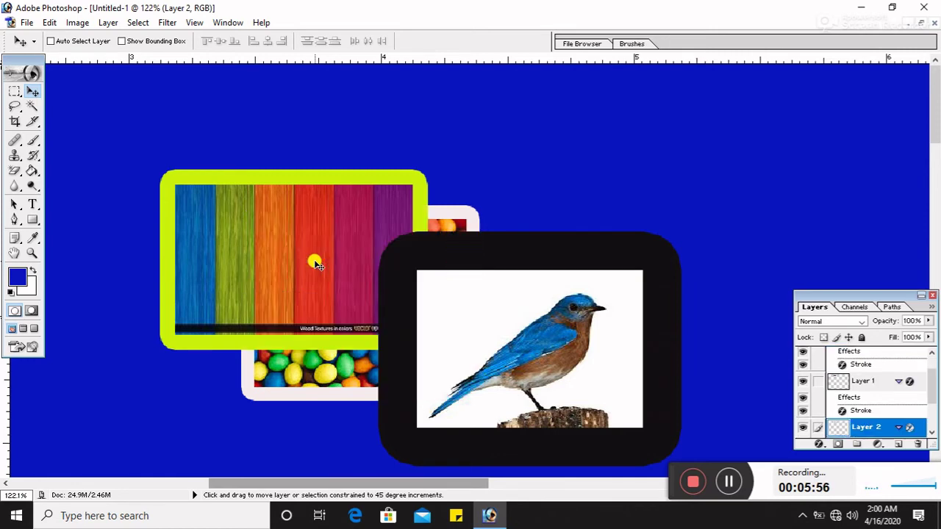
key(ctrl+shift+bracketright)
key(ctrl+shift+bracketleft)
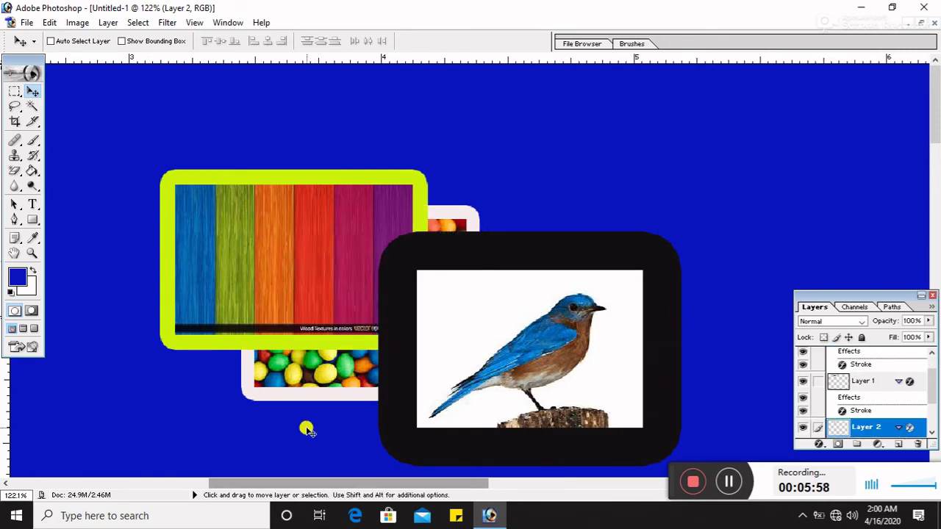
drag(321, 384, 332, 409)
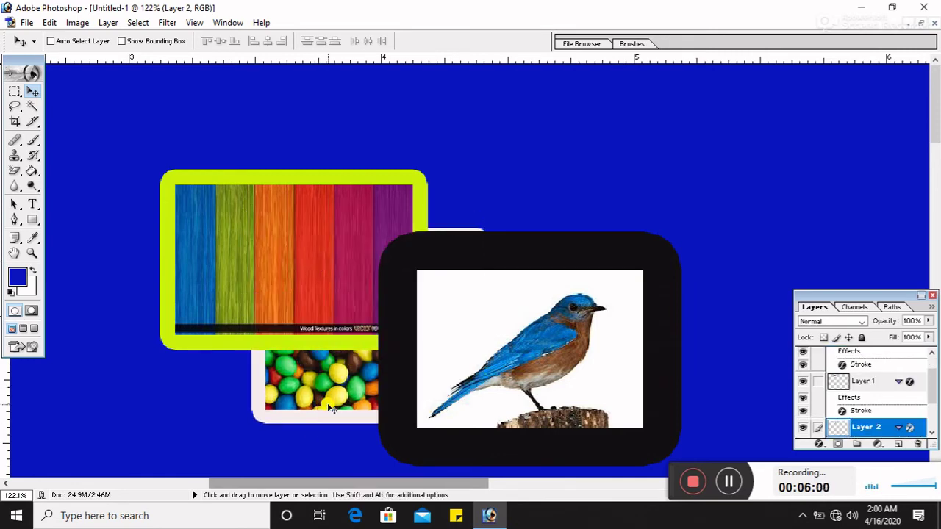
key(shift)
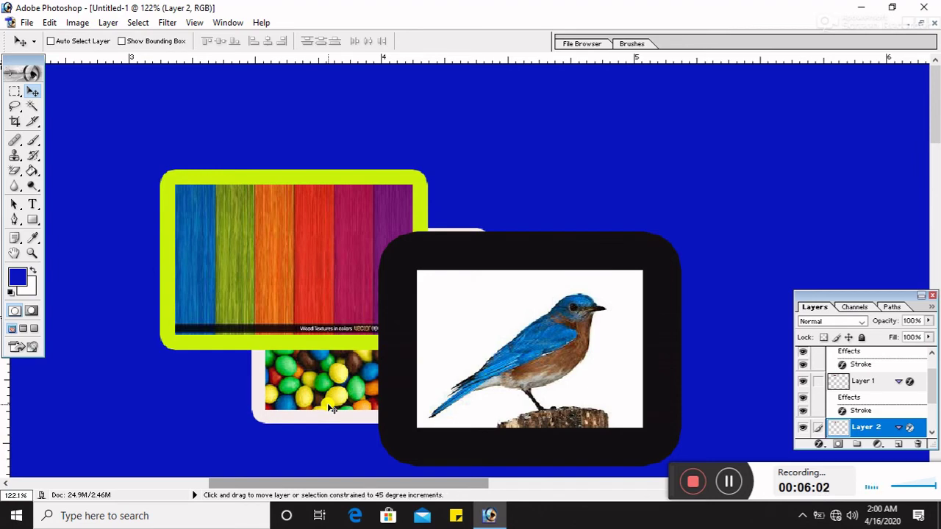
Step: Repeatedly flip the candy frame between front and back with Ctrl+Shift+] and Ctrl+Shift+[
key(ctrl+shift+bracketright)
key(ctrl+shift+bracketleft)
key(ctrl+shift+bracketright)
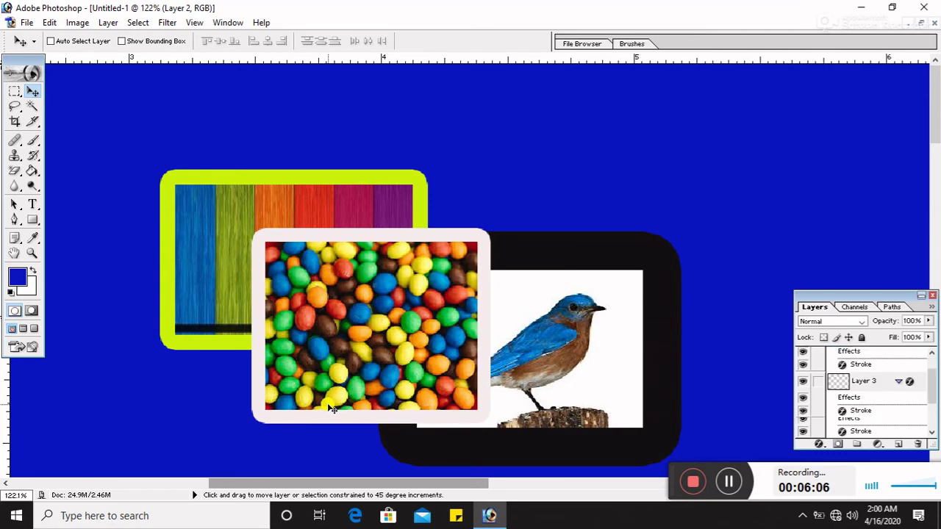
key(ctrl+shift+bracketleft)
key(ctrl+shift+bracketright)
key(ctrl+shift+bracketright)
key(ctrl+shift+bracketleft)
key(ctrl+shift+bracketright)
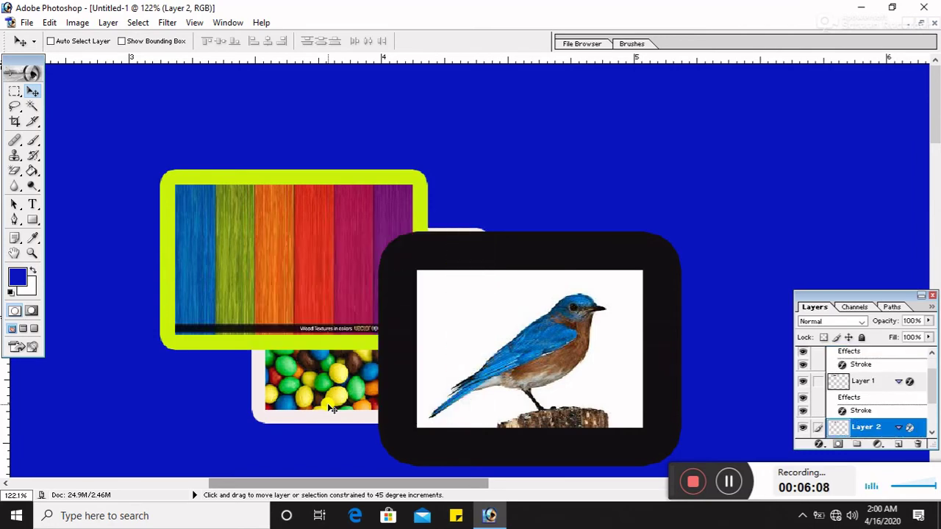
key(ctrl+shift+bracketleft)
key(ctrl+shift+bracketright)
key(ctrl+shift+bracketright)
key(ctrl+shift+bracketleft)
key(ctrl+shift+bracketright)
key(ctrl+shift+bracketleft)
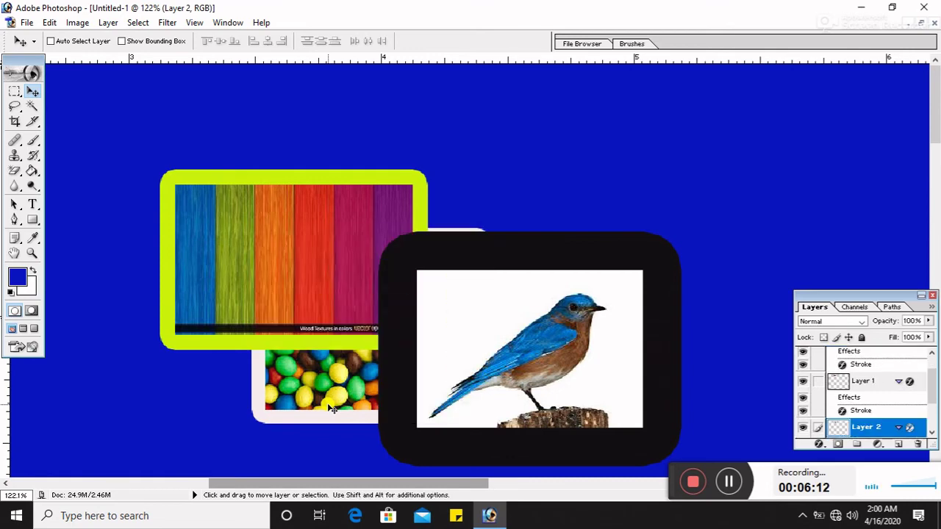
Step: Step the candy frame up and down one level, leaving it behind the wood frame
key(ctrl+bracketright)
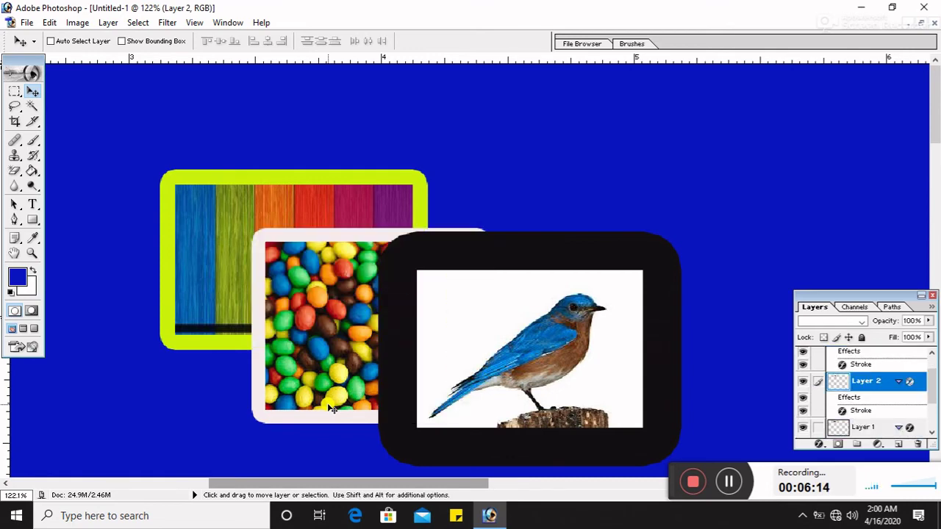
key(ctrl+bracketleft)
key(ctrl+bracketright)
key(ctrl+bracketleft)
key(ctrl+bracketright)
key(ctrl+bracketleft)
key(ctrl+bracketright)
key(ctrl+bracketleft)
key(ctrl+bracketright)
key(ctrl+bracketleft)
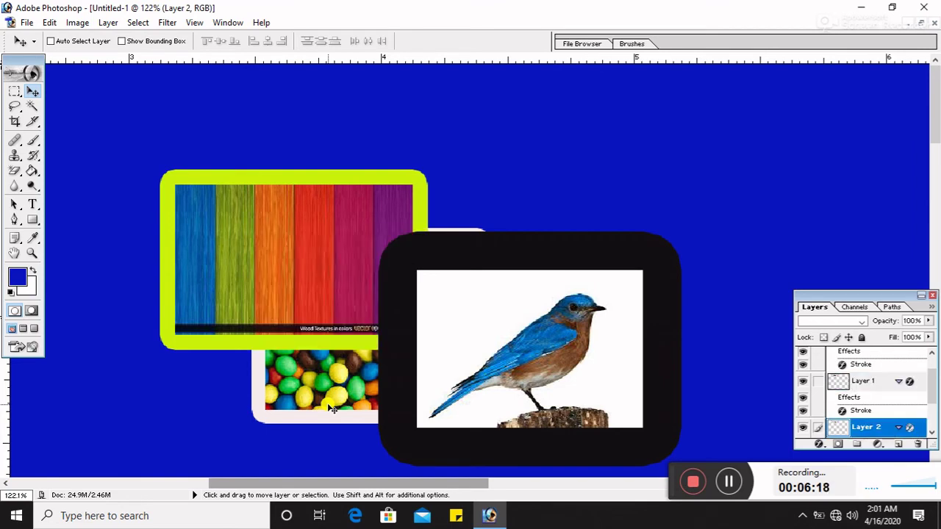
key(ctrl+bracketright)
key(ctrl+bracketleft)
key(ctrl+bracketright)
key(ctrl+bracketright)
key(ctrl+bracketleft)
key(ctrl+bracketleft)
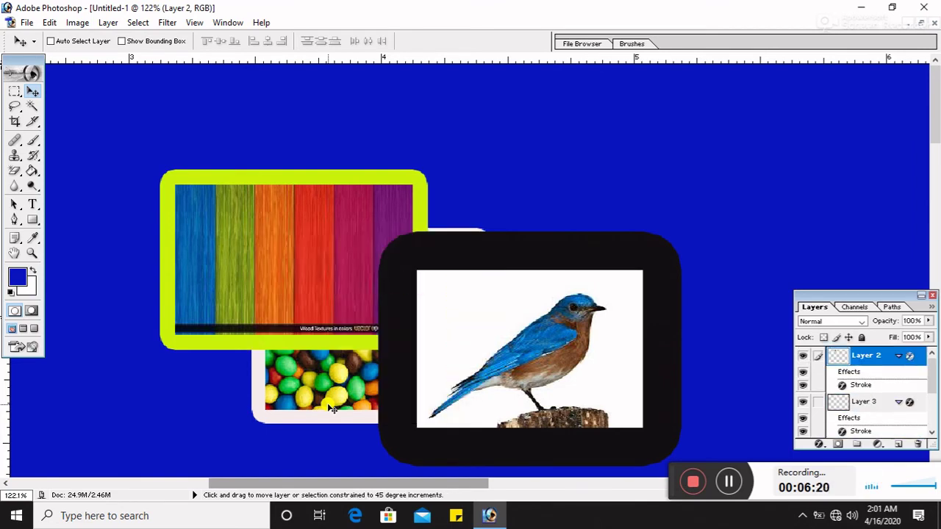
key(ctrl+bracketright)
key(ctrl+bracketright)
key(ctrl+bracketleft)
key(ctrl+bracketleft)
key(ctrl+bracketright)
key(ctrl+bracketright)
key(ctrl+bracketleft)
key(ctrl+bracketleft)
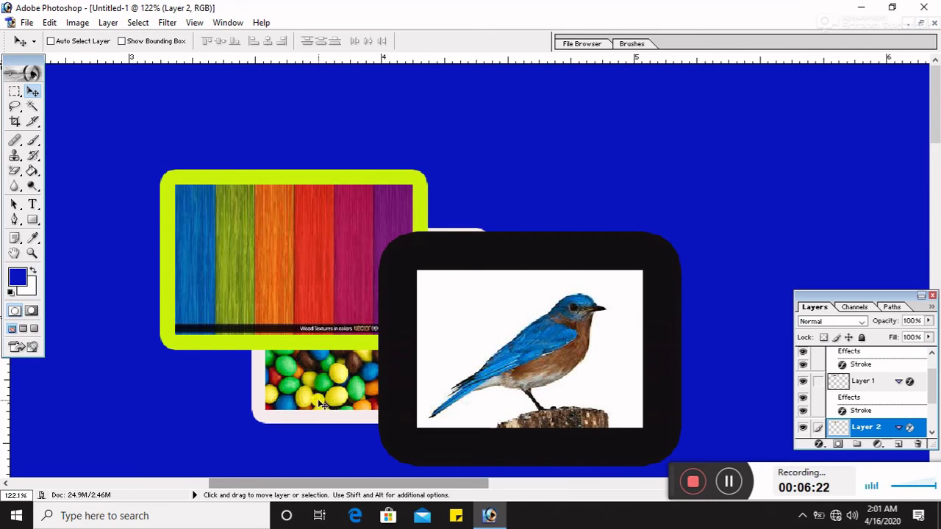
Step: Select the bluebird's Layer 3 and drop it one level behind the wood frame
right_click(472, 351)
click(507, 357)
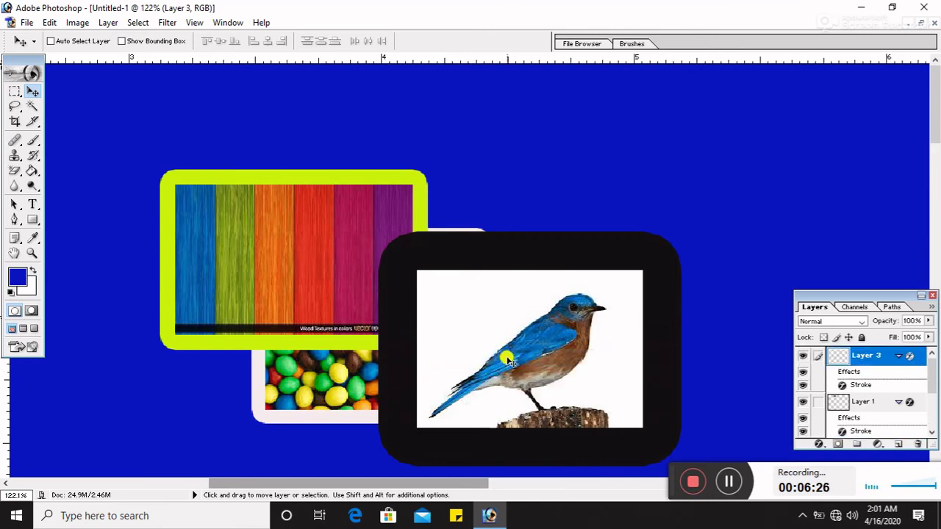
key(ctrl+bracketleft)
key(ctrl+bracketright)
key(ctrl+bracketleft)
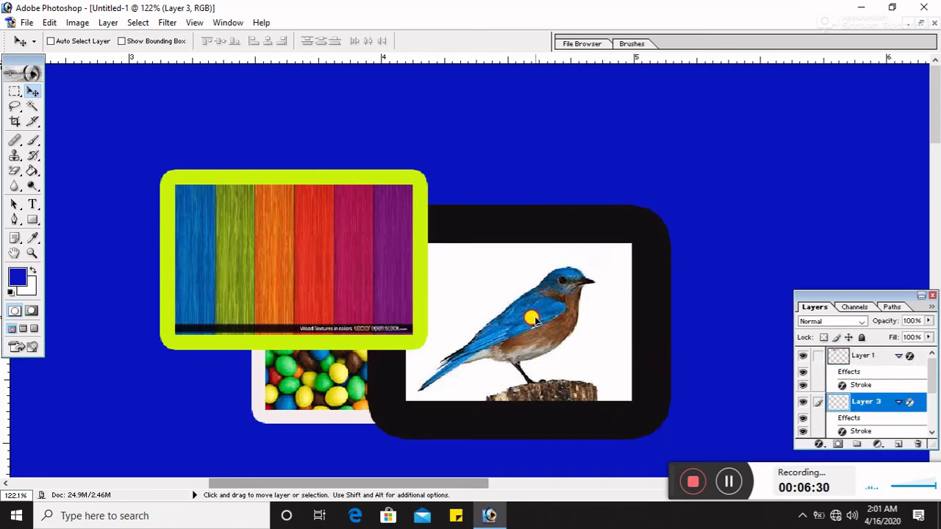
Step: Drag the bluebird frame up and left, restacking it in front of the wood frame
drag(552, 354, 501, 237)
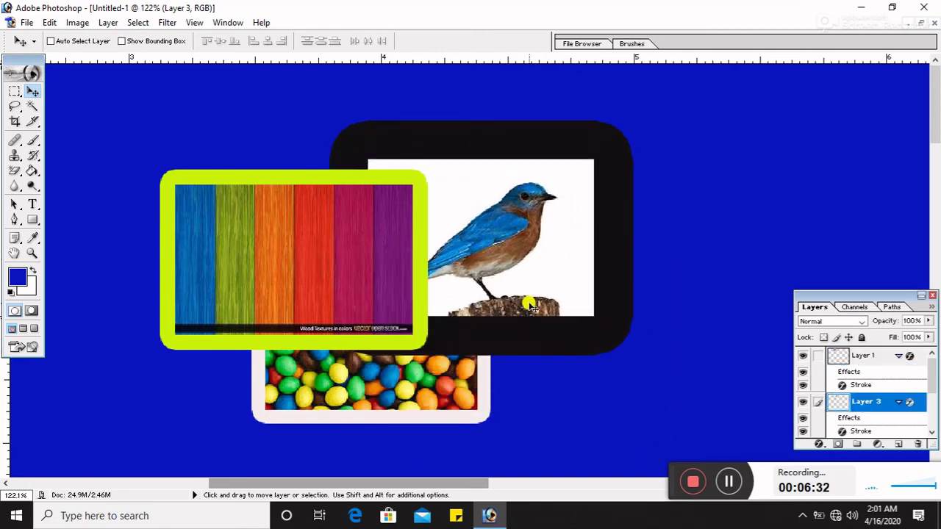
key(ctrl+bracketright)
key(ctrl+bracketleft)
key(ctrl+bracketright)
key(ctrl+bracketleft)
key(ctrl+bracketright)
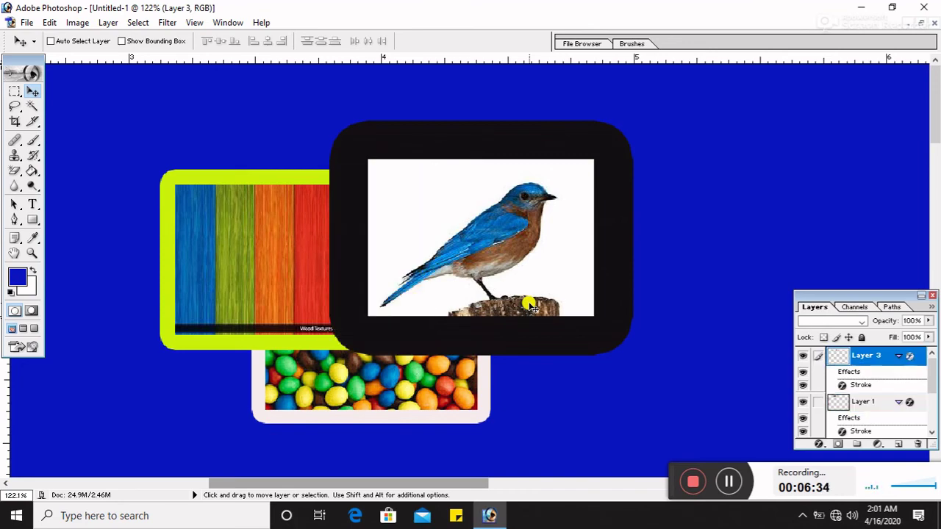
key(ctrl+bracketleft)
key(ctrl+bracketright)
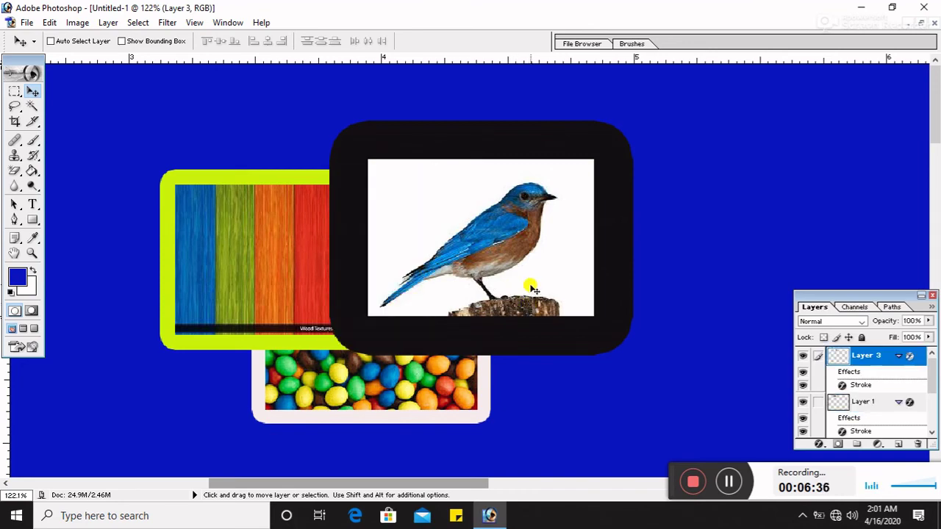
Step: Nudge the bluebird frame down and right, then send it to the bottom of the stack
key(shift+Down)
key(shift+Down)
key(shift+Down)
key(Right)
key(Right)
key(Right)
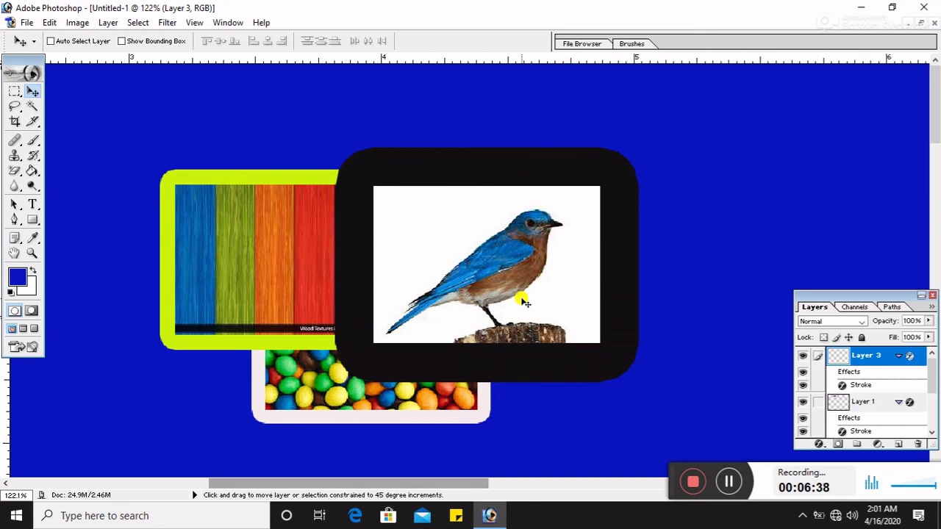
key(ctrl+shift+bracketleft)
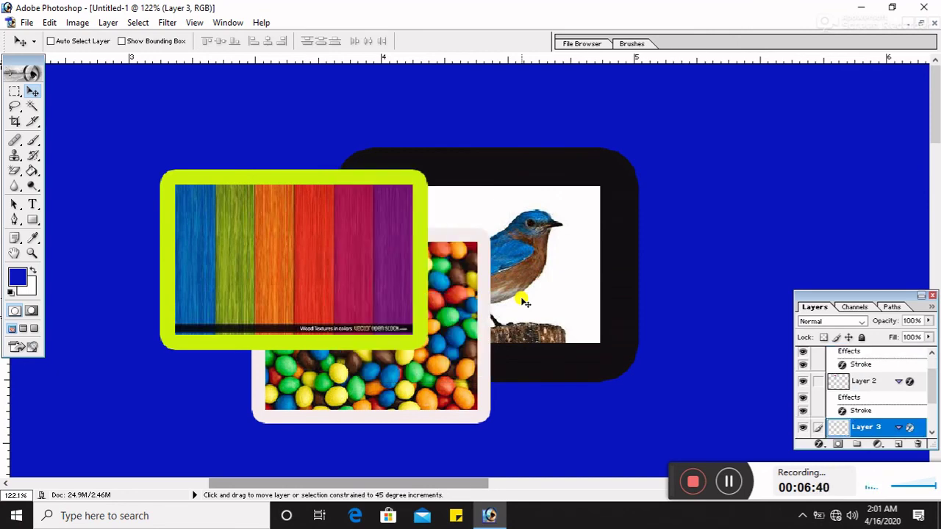
key(ctrl+bracketright)
key(ctrl+bracketright)
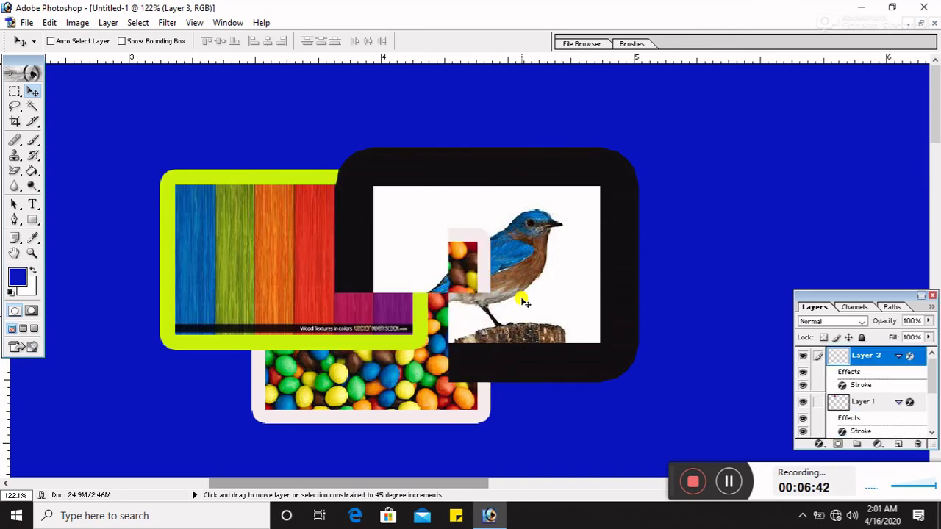
key(ctrl+shift+bracketleft)
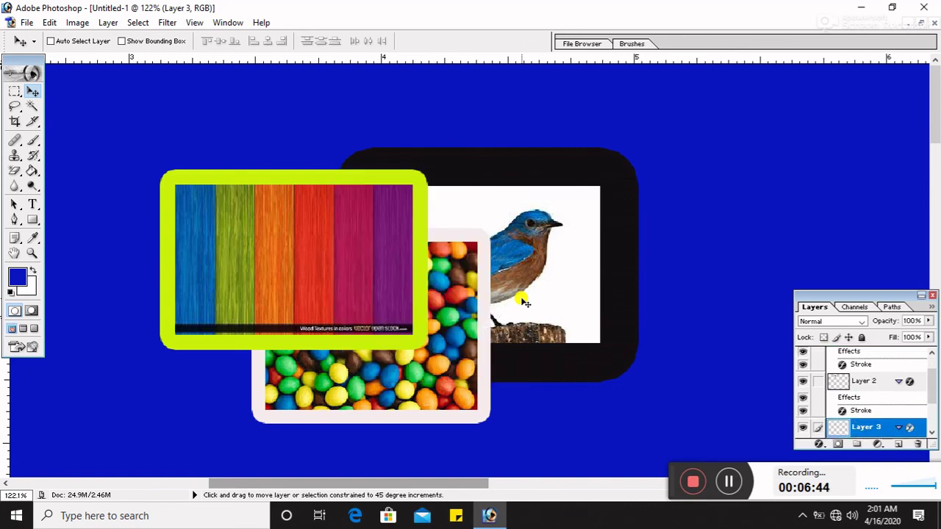
Step: Drag the bluebird frame down-right and test it in front of and behind the candy
mouse_move(537, 235)
mouse_down()
mouse_move(594, 312)
mouse_move(582, 320)
mouse_up()
key(ctrl+shift+bracketright)
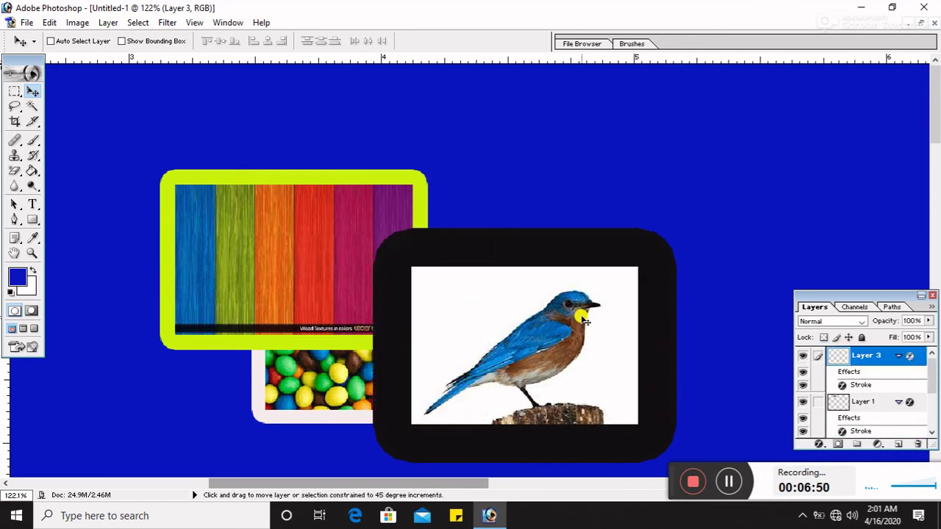
key(ctrl+shift+bracketleft)
key(ctrl+shift+bracketright)
key(ctrl+shift+bracketleft)
key(ctrl+shift+bracketright)
key(ctrl+shift+bracketleft)
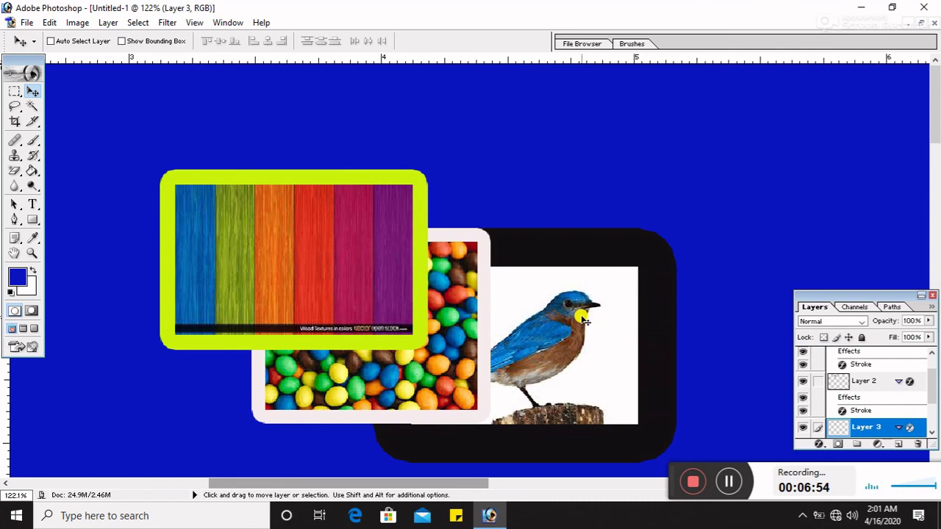
Step: Toggle the bluebird frame between back and front, finishing with Ctrl+Shift+] to bring it forward
key(ctrl+shift+bracketright)
key(ctrl+shift+bracketleft)
key(ctrl+shift+bracketright)
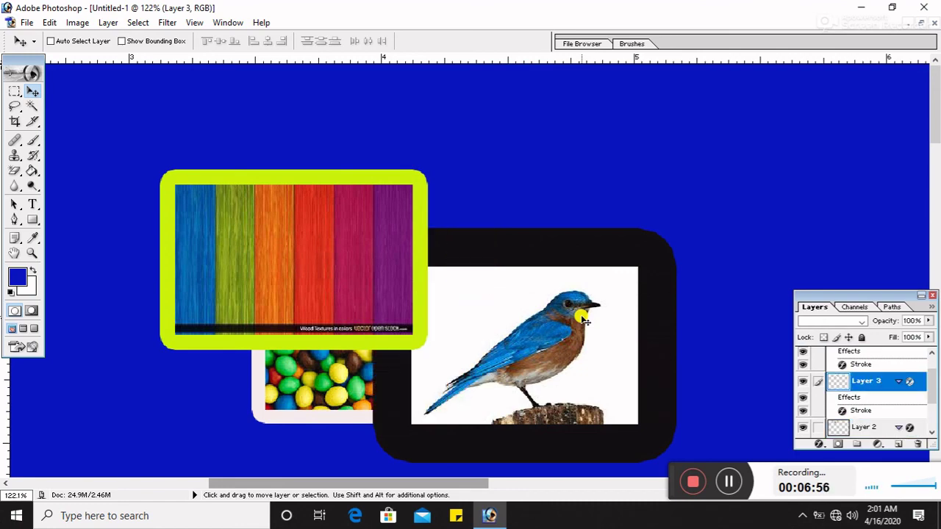
key(ctrl+shift+bracketleft)
key(ctrl+shift+bracketright)
key(ctrl+shift+bracketleft)
key(ctrl+shift+bracketright)
key(ctrl+shift+bracketleft)
key(ctrl+shift+bracketright)
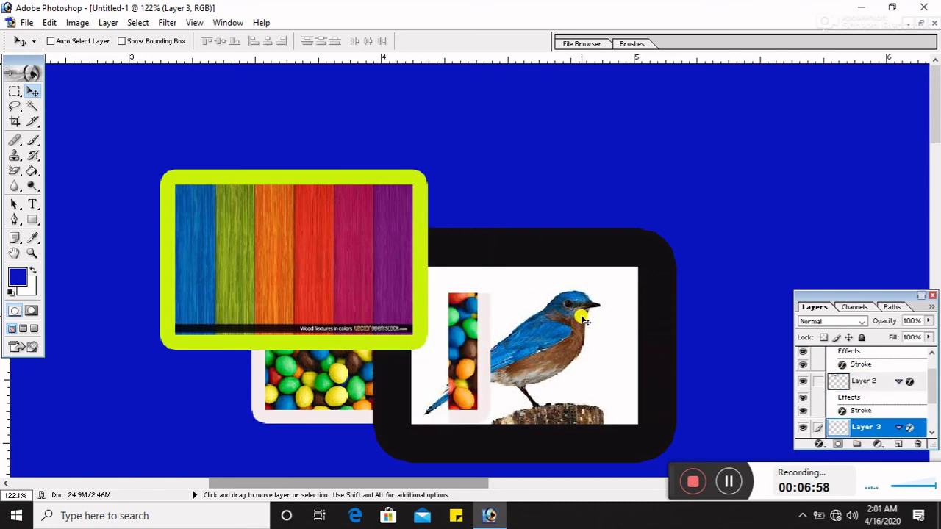
key(ctrl+shift+bracketleft)
key(ctrl+shift+bracketright)
key(ctrl+shift+bracketleft)
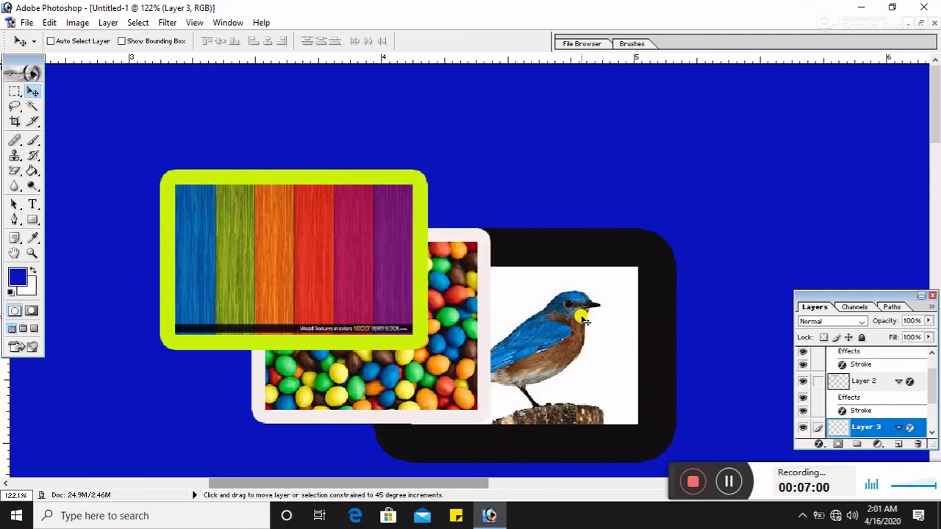
key(ctrl+shift+bracketright)
key(ctrl+shift+bracketleft)
key(ctrl+shift+bracketright)
key(ctrl+shift+bracketleft)
key(ctrl+shift+bracketright)
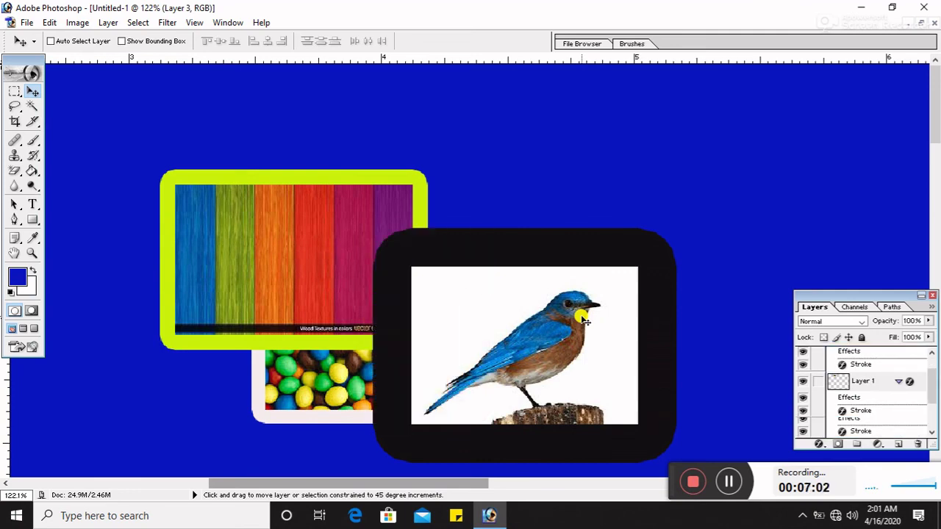
key(ctrl+shift+bracketleft)
key(ctrl+shift+bracketright)
key(ctrl+shift+bracketleft)
key(ctrl+shift+bracketright)
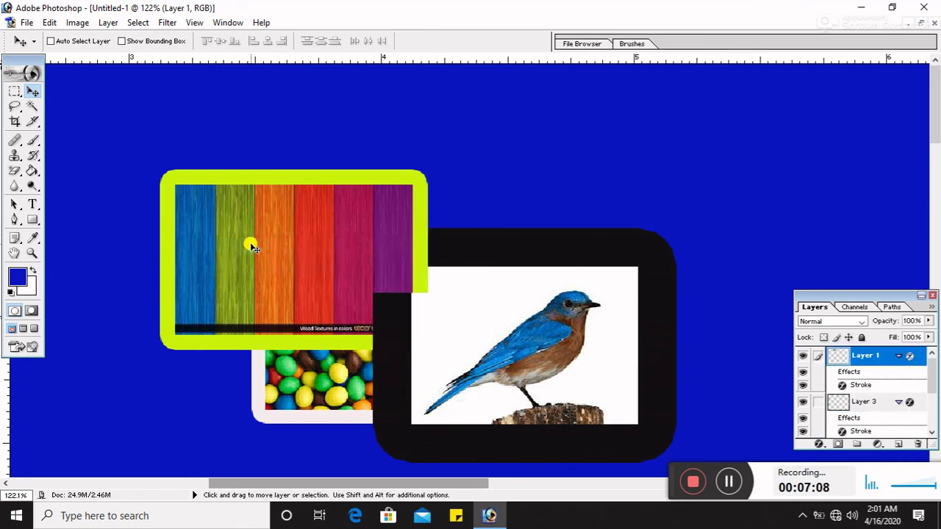
Step: Flip the wood frame between the back and front of the stack several times
key(ctrl+shift+bracketleft)
key(ctrl+shift+bracketright)
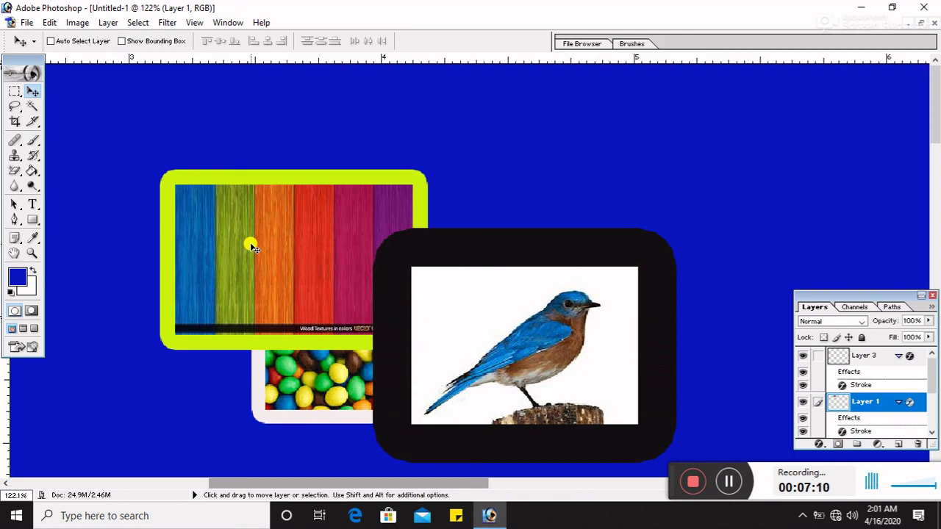
key(ctrl+shift+bracketleft)
key(ctrl+shift+bracketright)
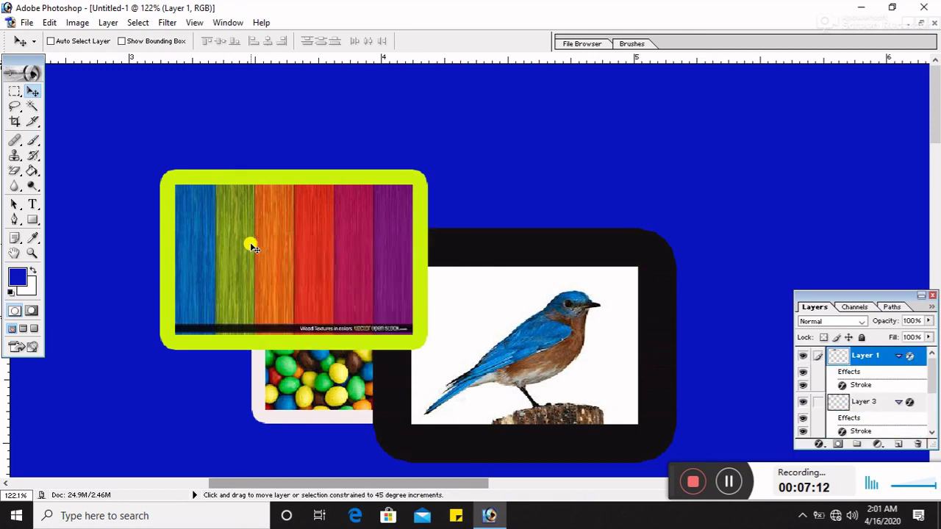
key(ctrl+shift+bracketleft)
key(ctrl+shift+bracketright)
key(ctrl+shift+bracketleft)
key(ctrl+shift+bracketright)
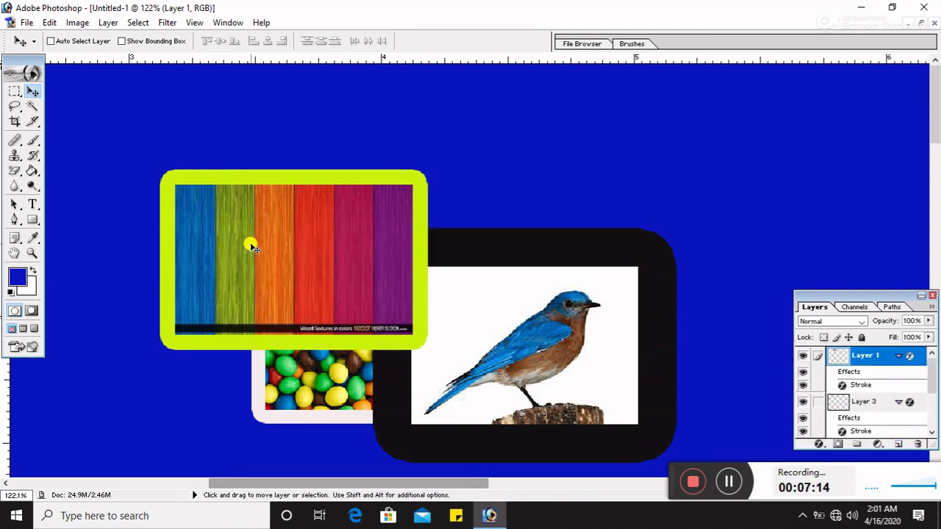
key(ctrl+bracketleft)
key(ctrl+bracketright)
key(ctrl+bracketright)
key(ctrl+shift+bracketleft)
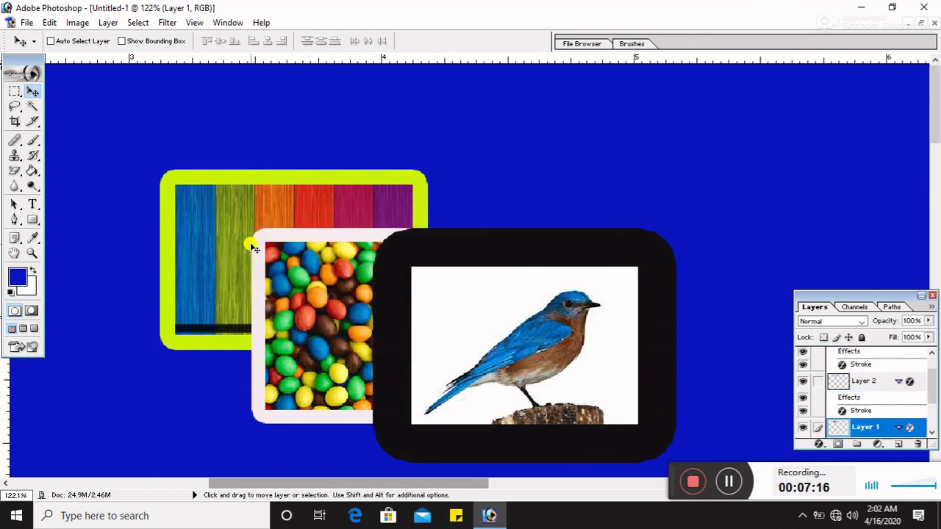
key(ctrl+bracketright)
key(ctrl+bracketleft)
Step: Toggle the wood frame above and below the candy, ending with it at the bottom
key(ctrl+bracketright)
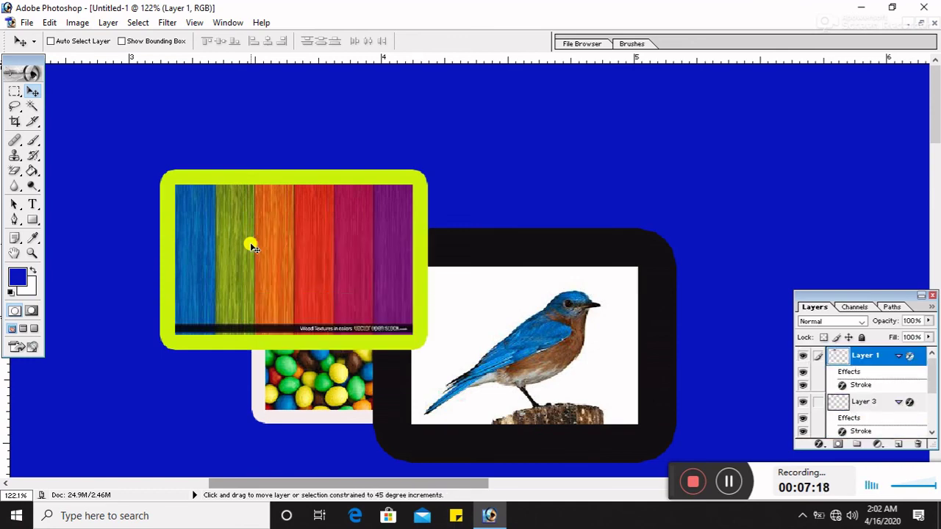
key(ctrl+bracketleft)
key(ctrl+bracketright)
key(ctrl+bracketleft)
key(ctrl+bracketright)
key(ctrl+bracketleft)
key(ctrl+bracketright)
key(ctrl+bracketleft)
key(ctrl+bracketright)
key(ctrl+bracketleft)
key(ctrl+bracketright)
key(ctrl+bracketleft)
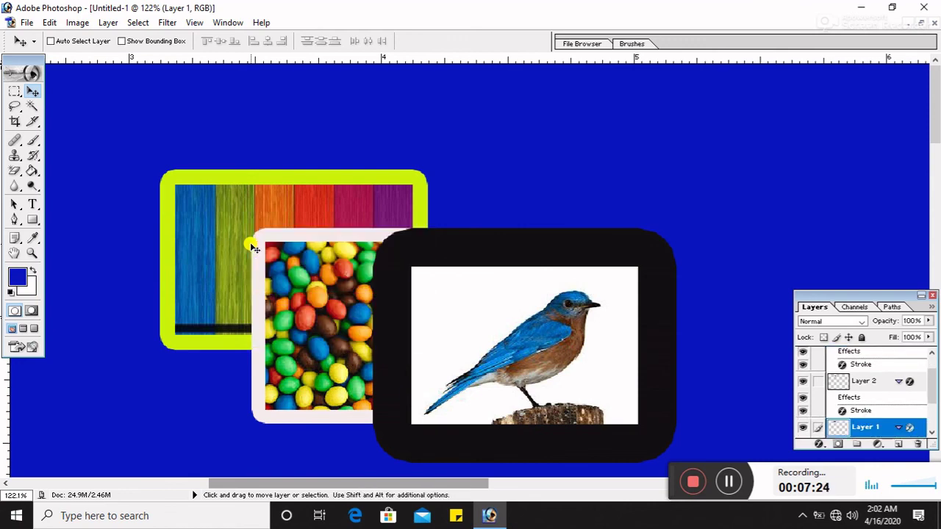
key(ctrl+bracketright)
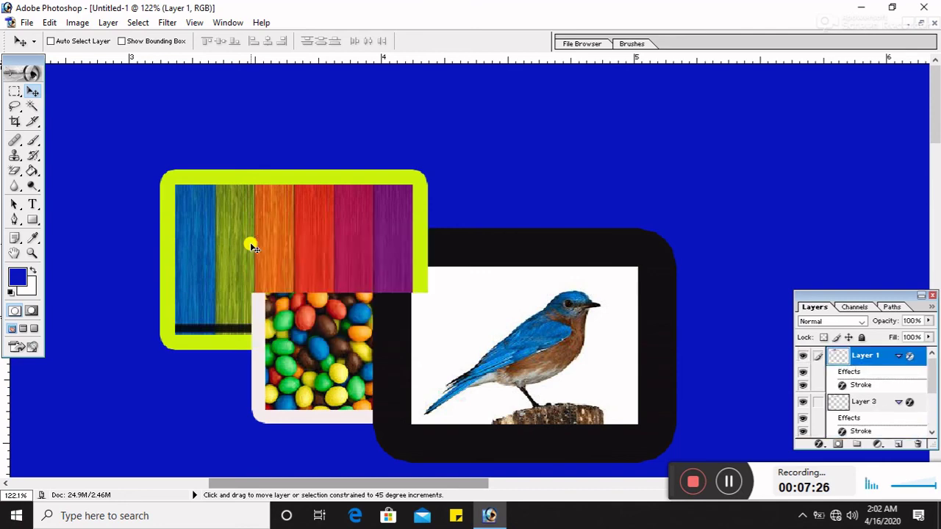
key(ctrl+bracketleft)
key(ctrl+bracketright)
key(ctrl+bracketleft)
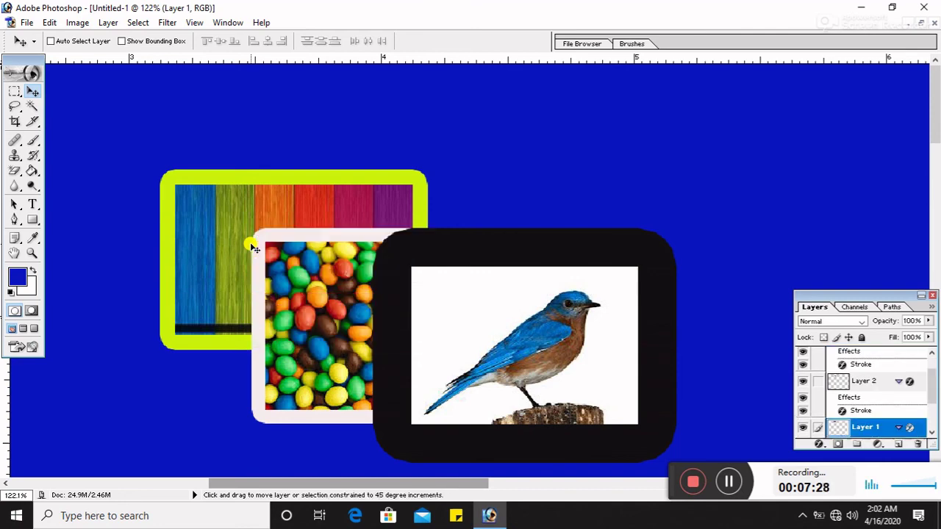